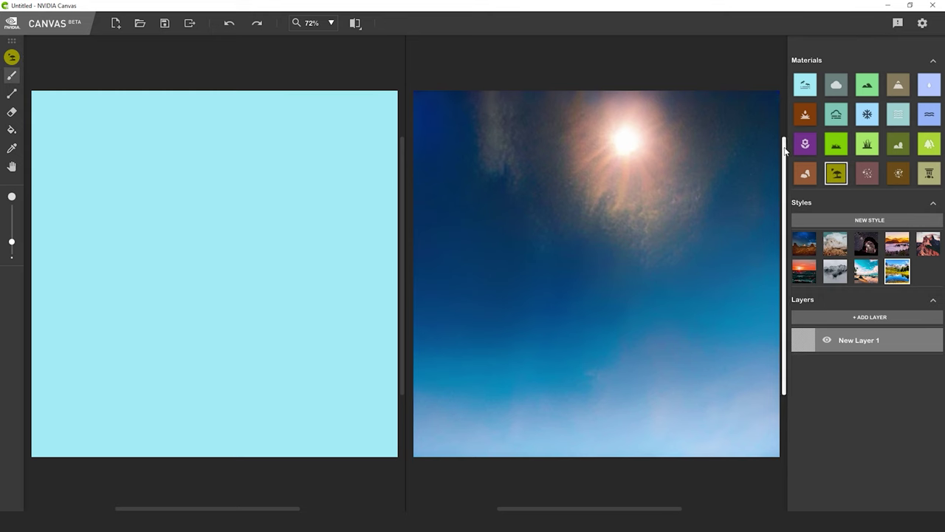
Paint a horizontal grass line across the middle of the canvas and fill the area below it with grass
left_click(843, 145)
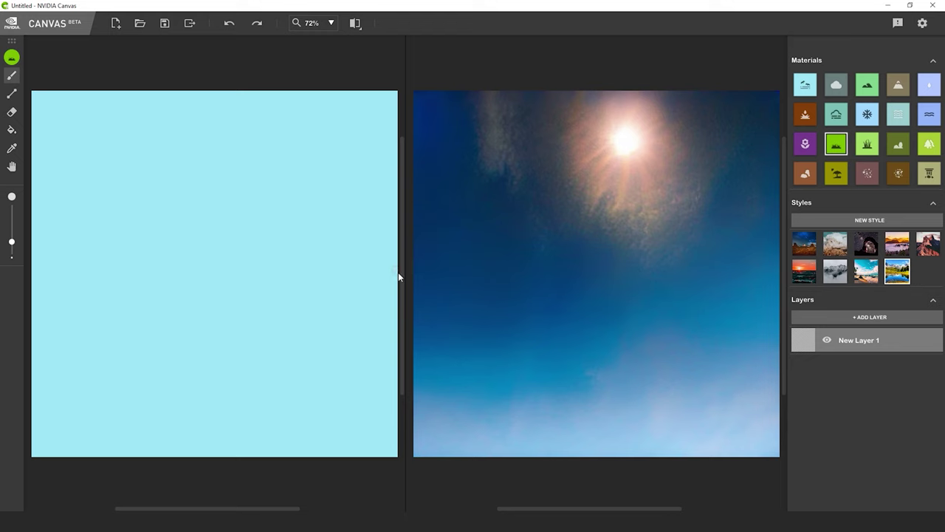
left_click_drag(397, 271, 31, 272)
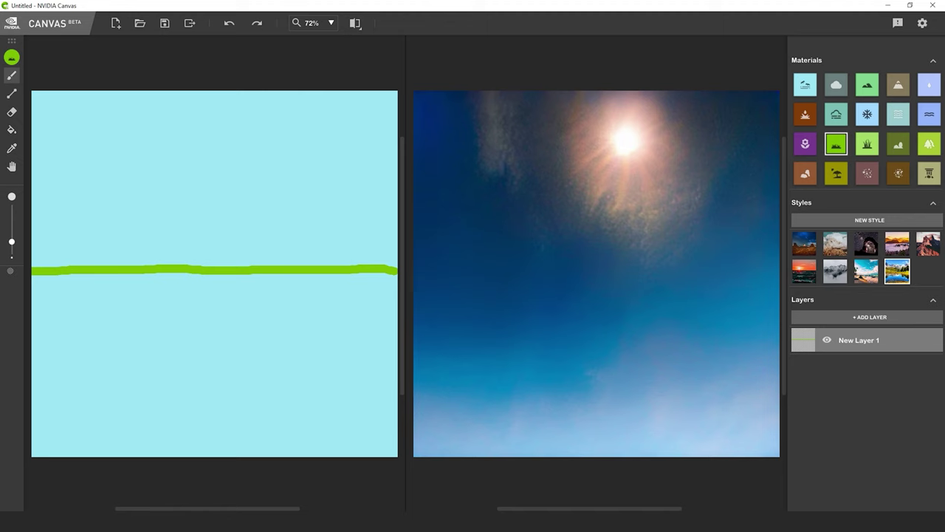
left_click(12, 129)
left_click(247, 327)
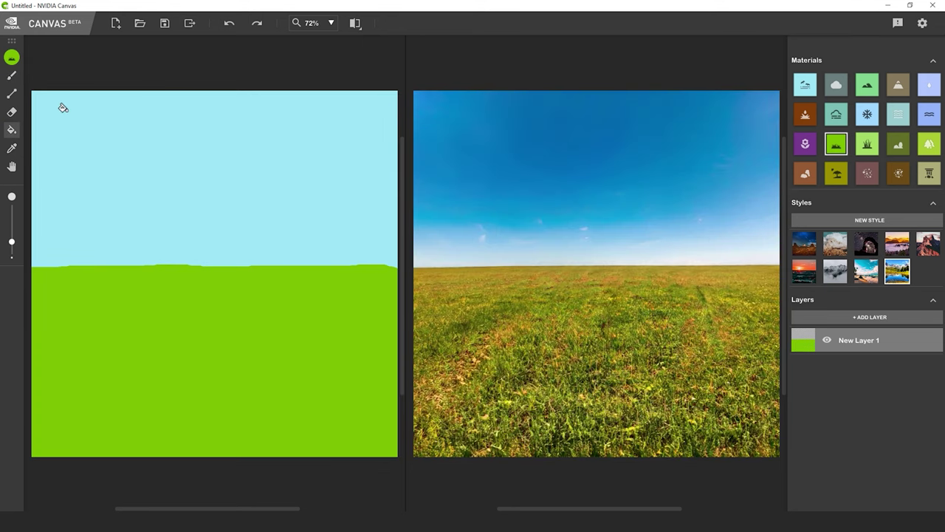
Outline a roughly triangular area with Water from the horizon down the canvas's right edge and fill it with the same material
left_click(11, 76)
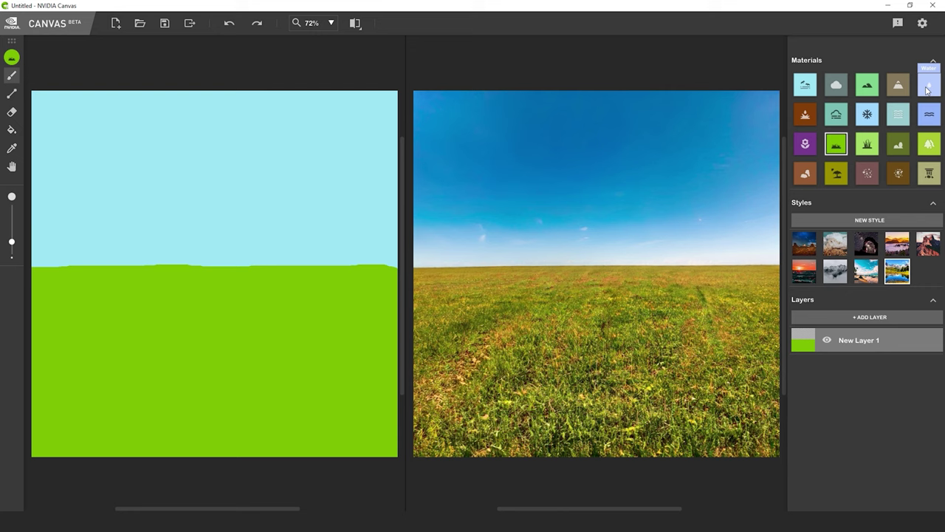
left_click(927, 89)
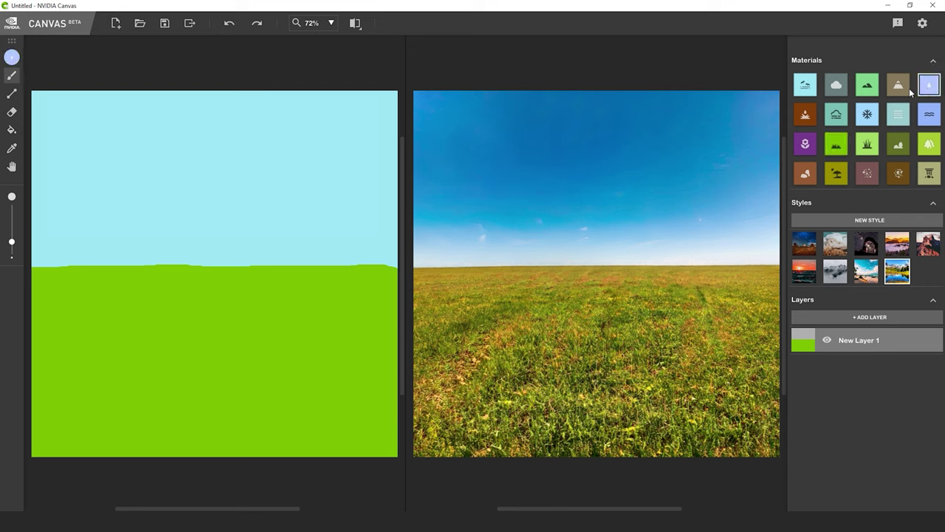
mouse_move(394, 267)
left_mouse_down()
mouse_move(247, 267)
mouse_move(326, 360)
mouse_move(392, 410)
mouse_move(394, 272)
left_mouse_up()
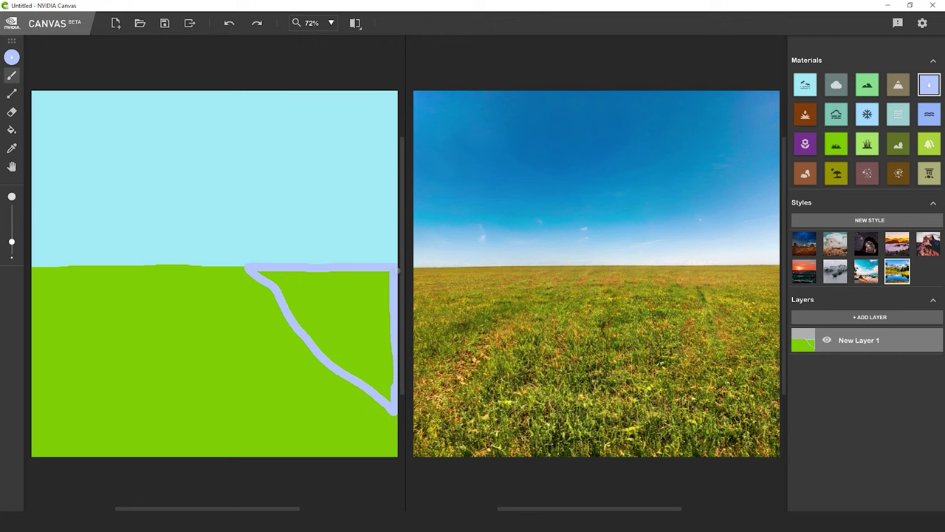
left_click(11, 130)
left_click(312, 305)
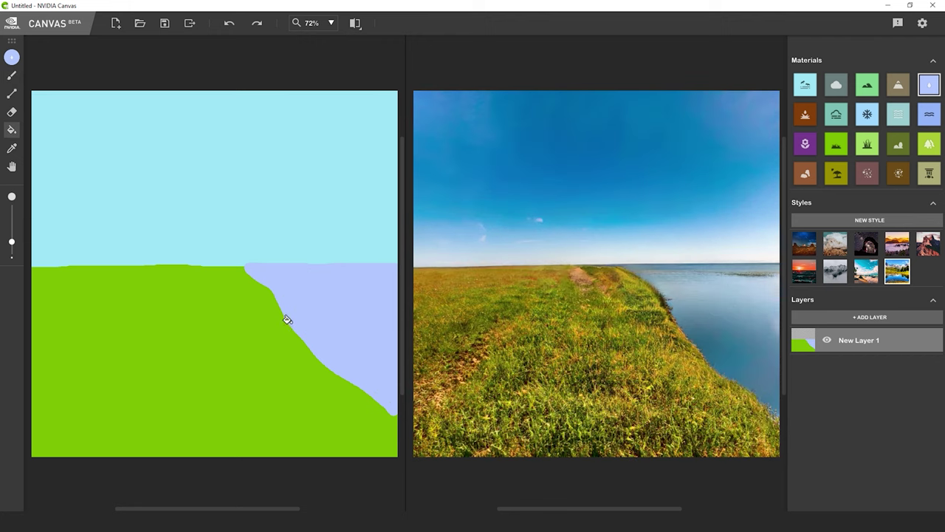
Outline a sloping light-green hill at the left edge, spanning above and below the horizon, and fill both parts
left_click(18, 82)
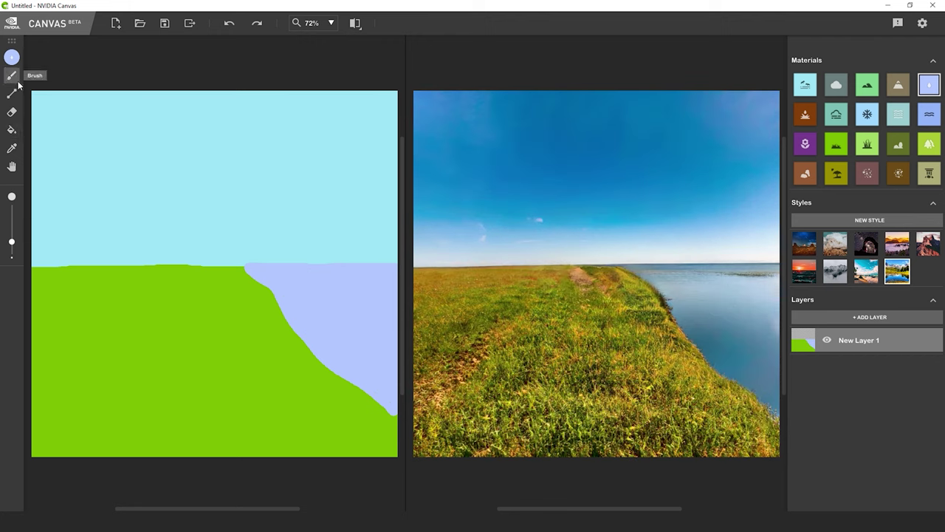
left_click(868, 85)
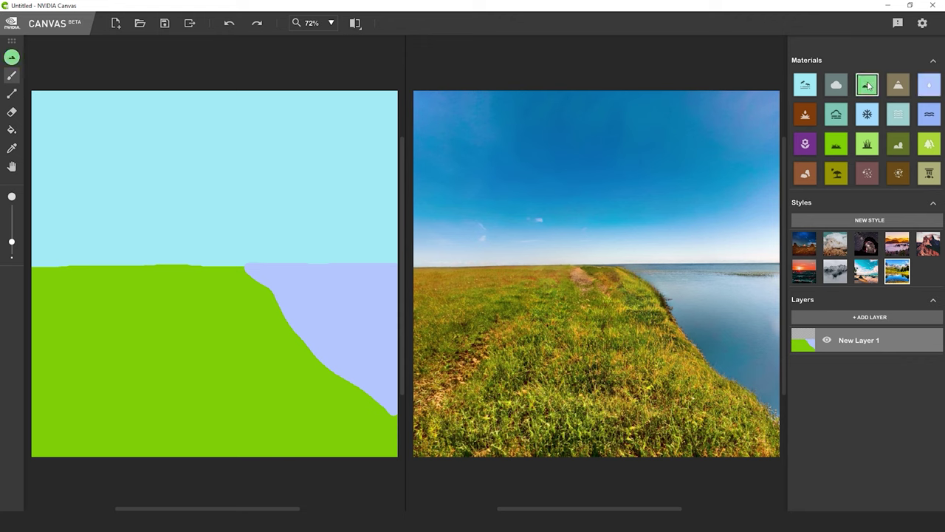
mouse_move(174, 264)
left_mouse_down()
mouse_move(33, 192)
mouse_move(32, 347)
mouse_move(178, 267)
left_mouse_up()
left_click(11, 129)
left_click(64, 228)
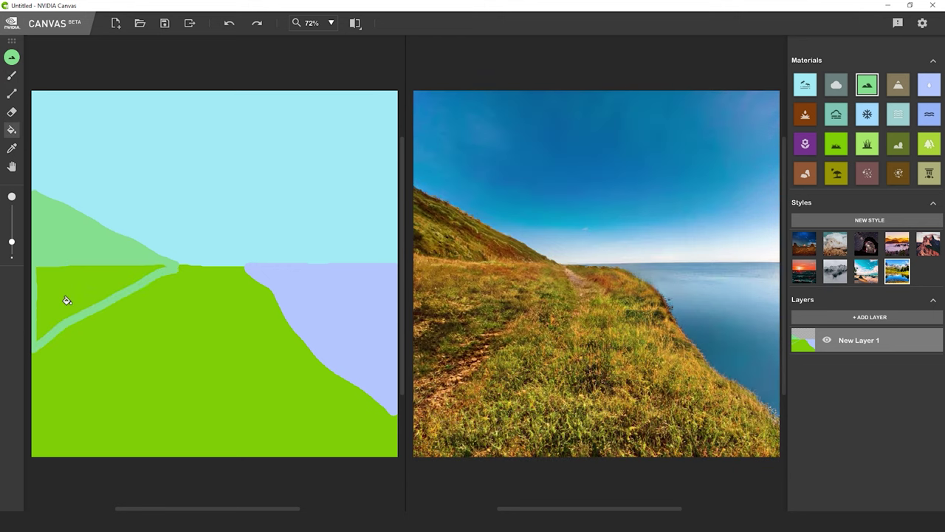
left_click(66, 300)
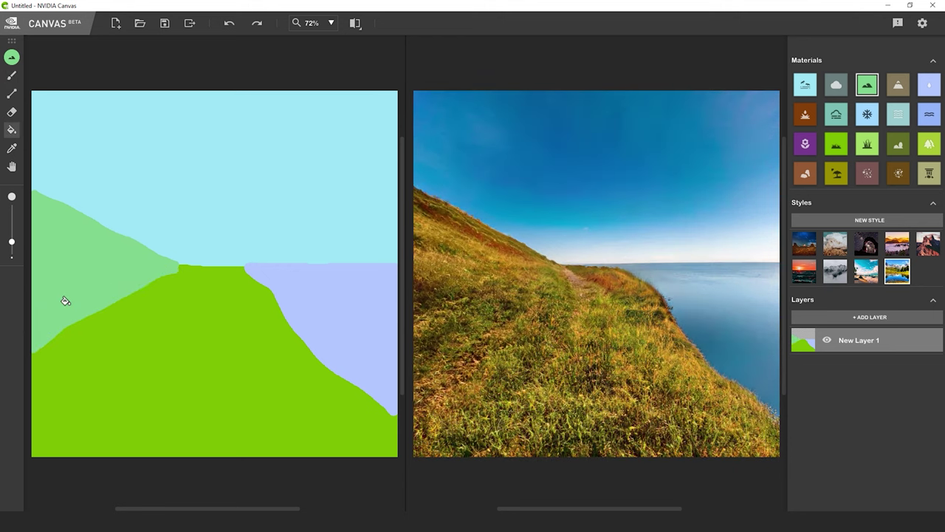
Draw a descending Bush boundary across the lower-left corner of the canvas and fill the corner with Bush
left_click(11, 76)
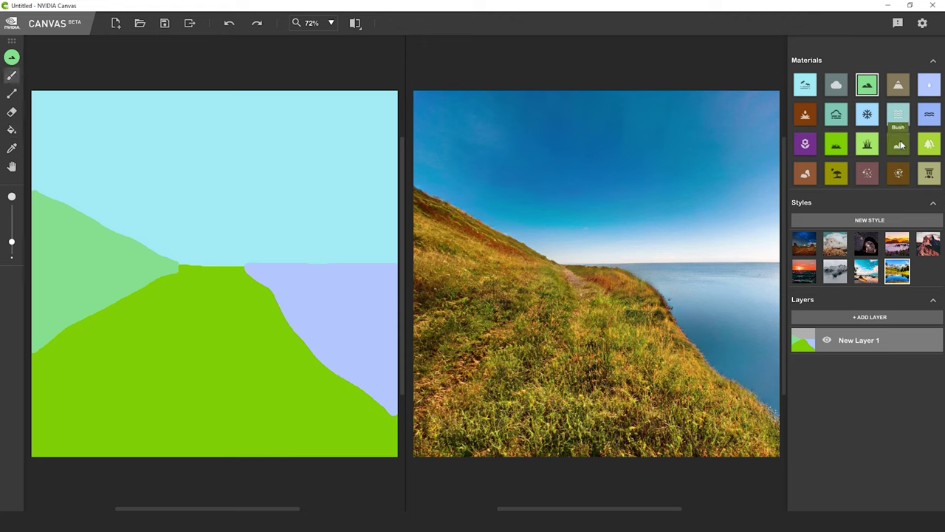
left_click(899, 145)
mouse_move(31, 372)
left_mouse_down()
mouse_move(264, 457)
mouse_move(23, 452)
left_mouse_up()
left_click(12, 129)
left_click(81, 421)
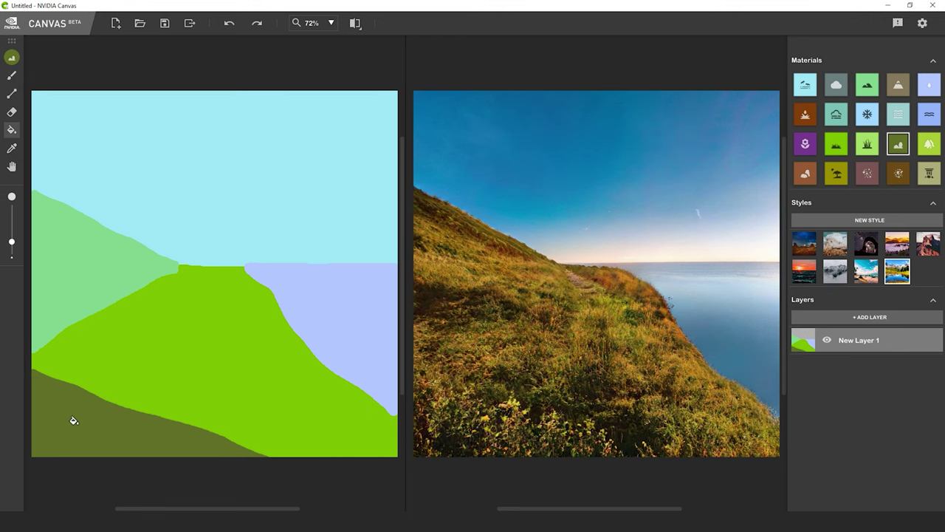
Enlarge the brush and paint a wide sand strip along the shoreline between the grass and the water
left_click(13, 80)
left_click_drag(12, 241, 12, 225)
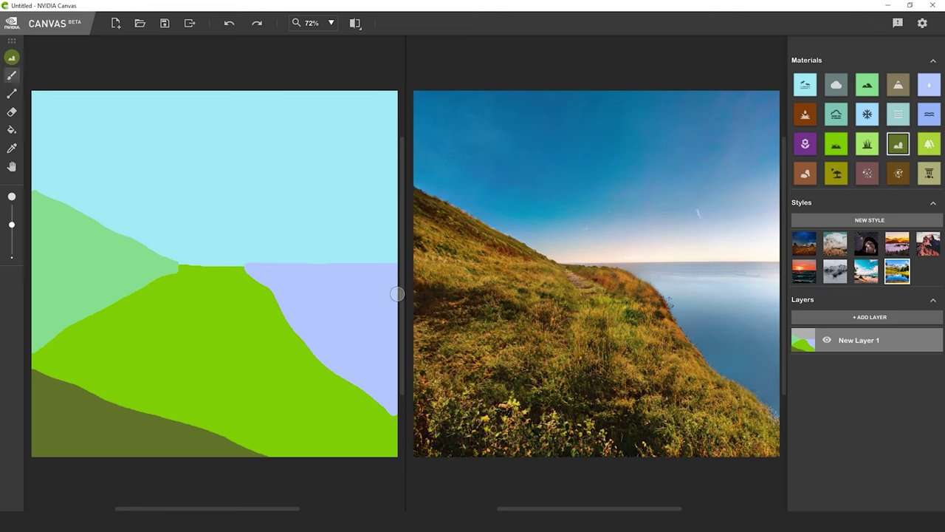
left_click(837, 172)
mouse_move(394, 420)
left_mouse_down()
mouse_move(316, 362)
mouse_move(245, 275)
mouse_move(237, 289)
mouse_move(363, 407)
mouse_move(342, 409)
mouse_move(215, 281)
mouse_move(383, 451)
mouse_move(244, 344)
mouse_move(302, 382)
mouse_move(320, 357)
mouse_move(256, 304)
mouse_move(302, 310)
mouse_move(266, 278)
mouse_move(243, 284)
mouse_move(244, 341)
mouse_move(232, 321)
mouse_move(232, 334)
mouse_move(302, 381)
mouse_move(340, 382)
mouse_move(312, 354)
mouse_move(242, 324)
left_mouse_up()
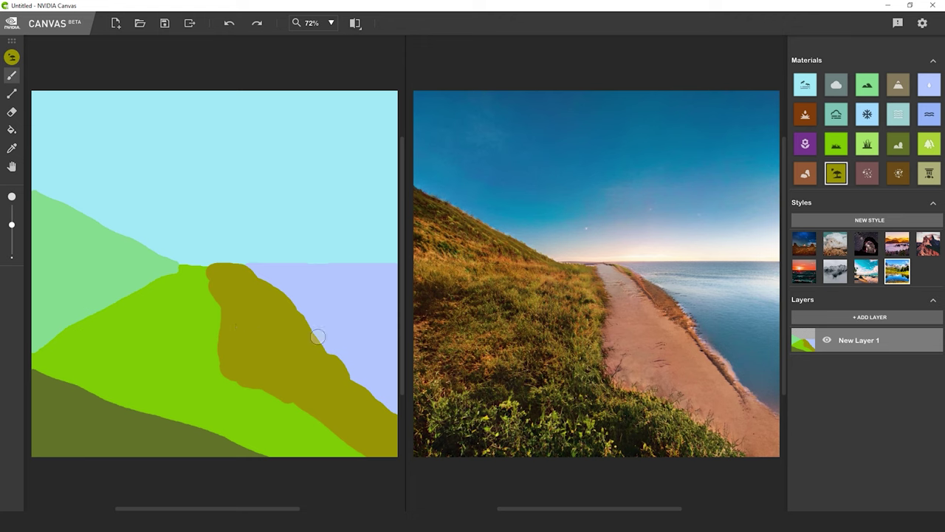
Paint six thick horizontal cloud strokes spread across both sides of the sky
left_click(836, 84)
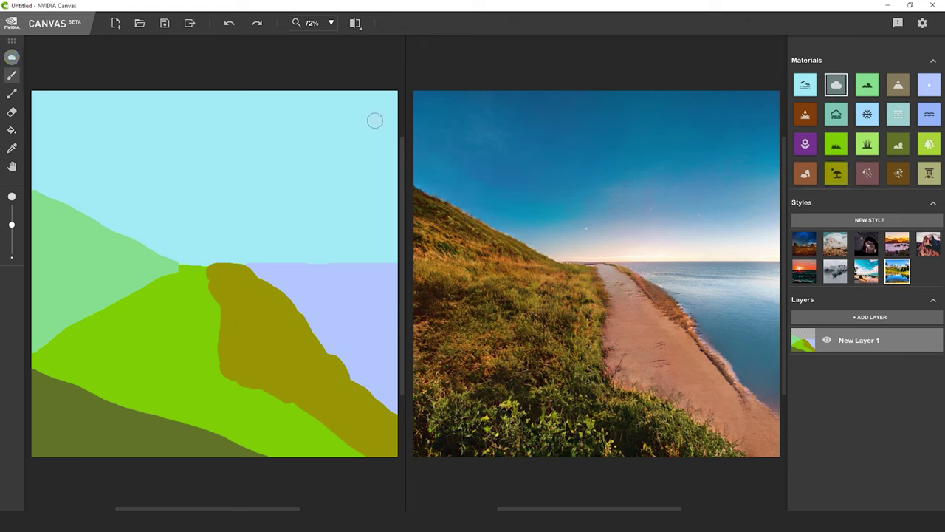
left_click_drag(374, 113, 248, 110)
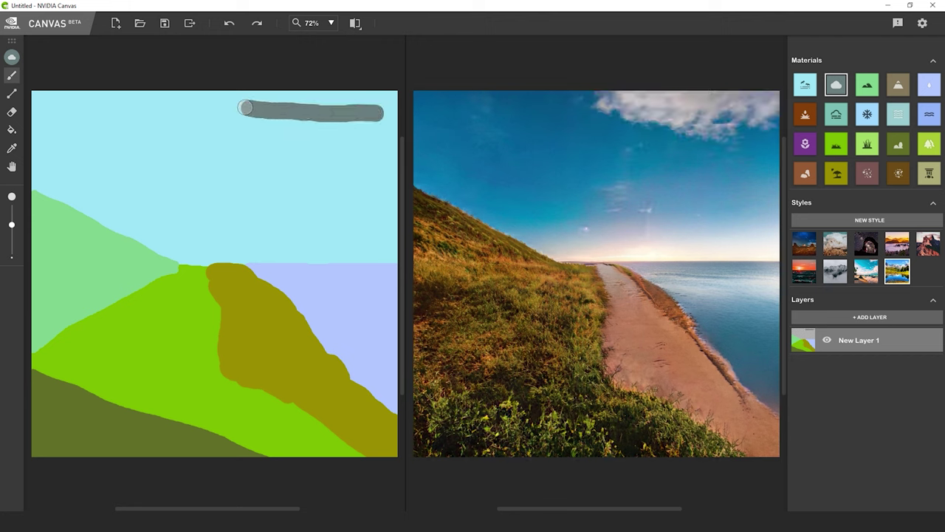
left_click_drag(175, 119, 49, 120)
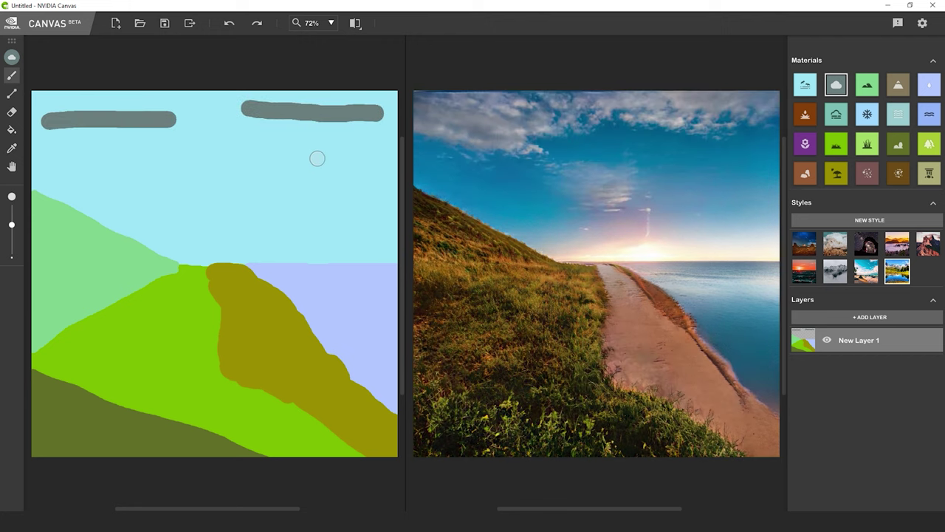
left_click_drag(377, 161, 272, 162)
left_click_drag(161, 162, 49, 160)
left_click_drag(310, 212, 399, 212)
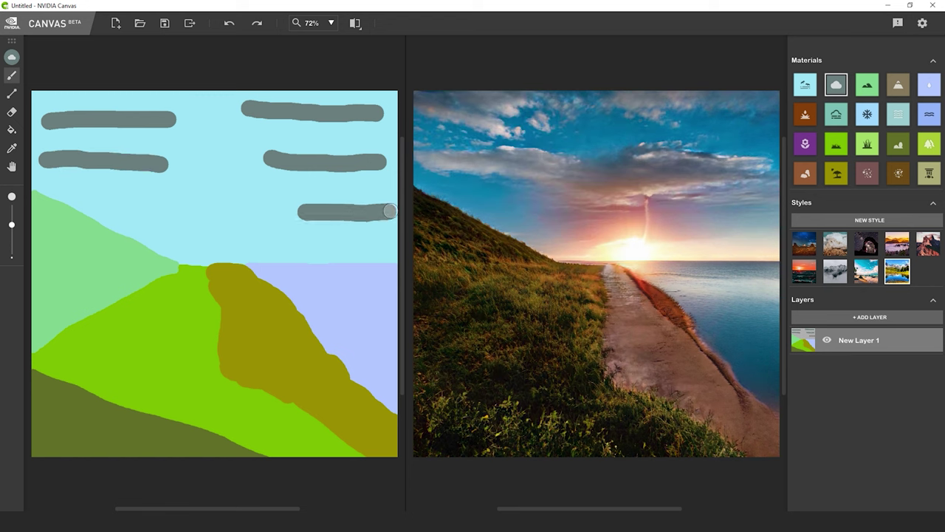
left_click_drag(236, 230, 139, 215)
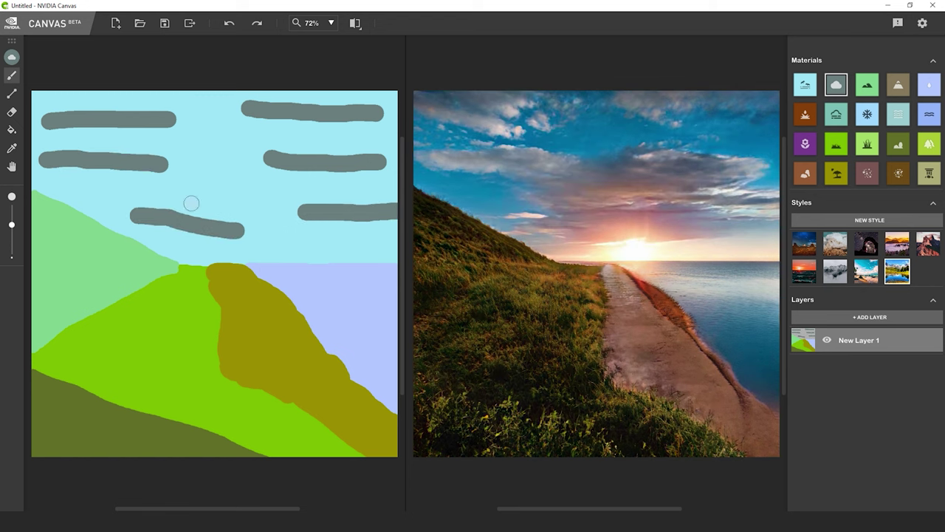
Reduce the brush size and add seven thin cloud strokes in the gaps, along the canvas's top edge and just above the horizon
left_click_drag(11, 225, 12, 240)
left_click_drag(279, 193, 169, 190)
left_click_drag(266, 141, 167, 140)
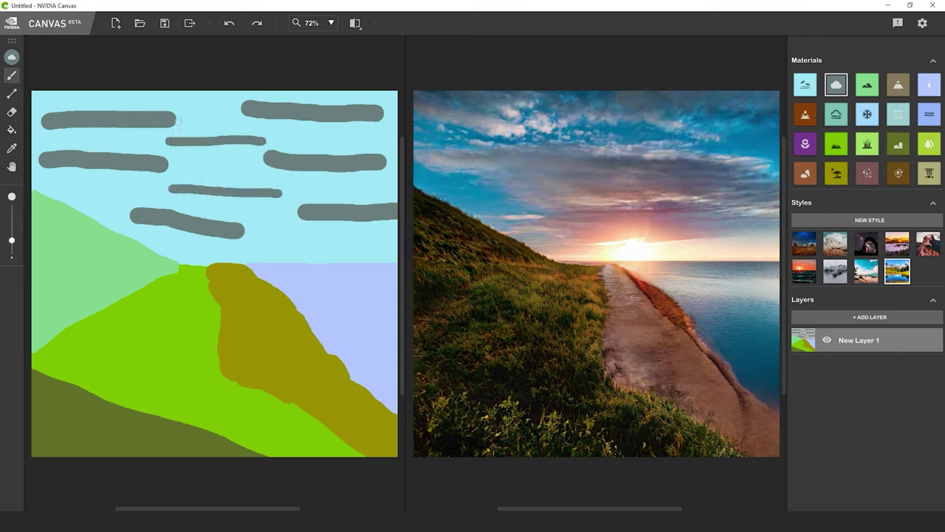
left_click_drag(127, 95, 57, 95)
left_click_drag(326, 255, 398, 256)
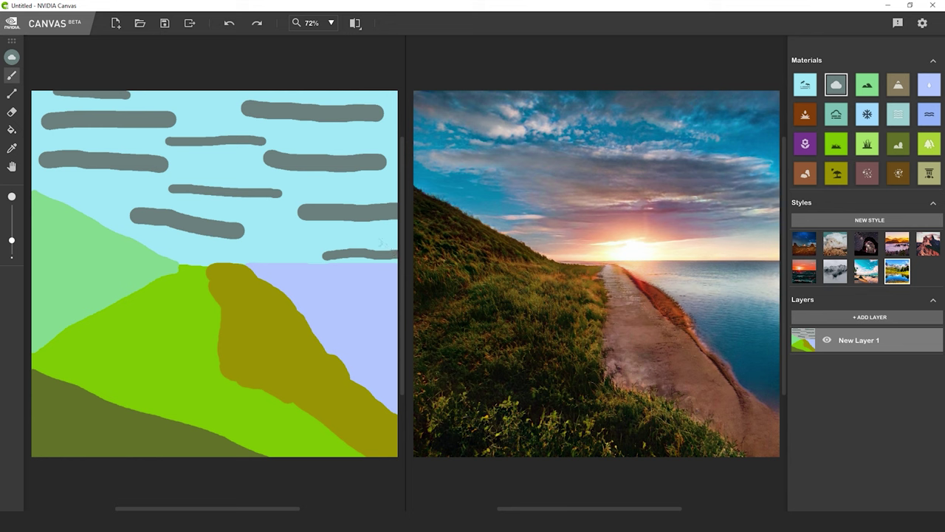
left_click_drag(329, 136, 385, 134)
left_click_drag(329, 188, 397, 192)
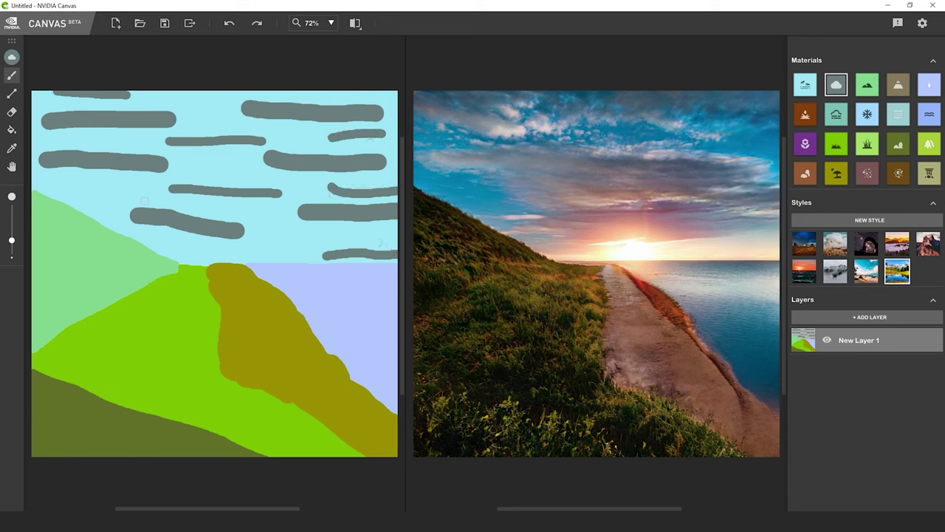
left_click_drag(95, 203, 48, 186)
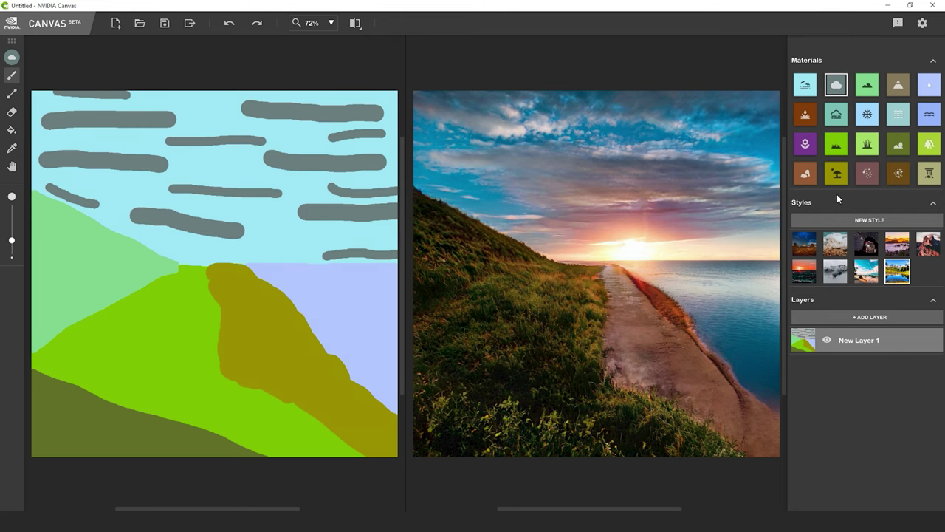
Try the preset styles on the landscape, including the night arch, sunset, red mountain, alpine lake and beach images
left_click(869, 251)
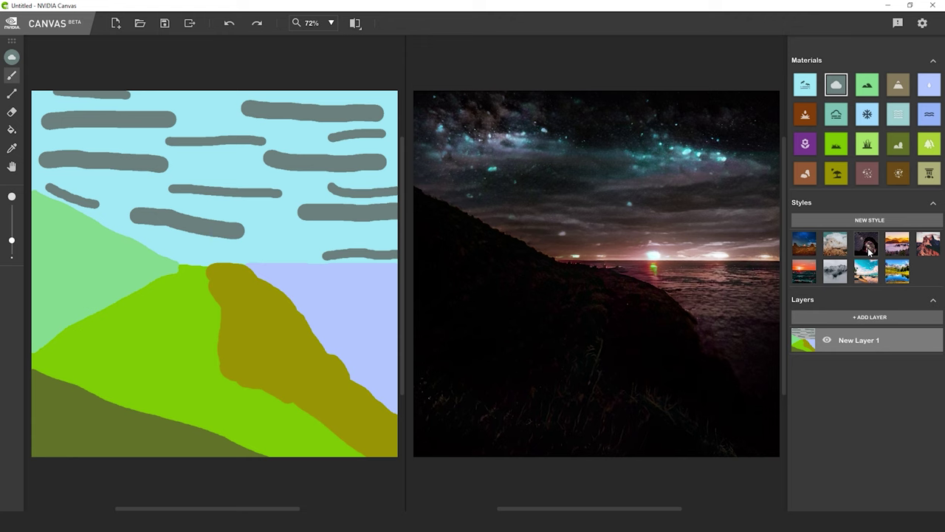
left_click(804, 246)
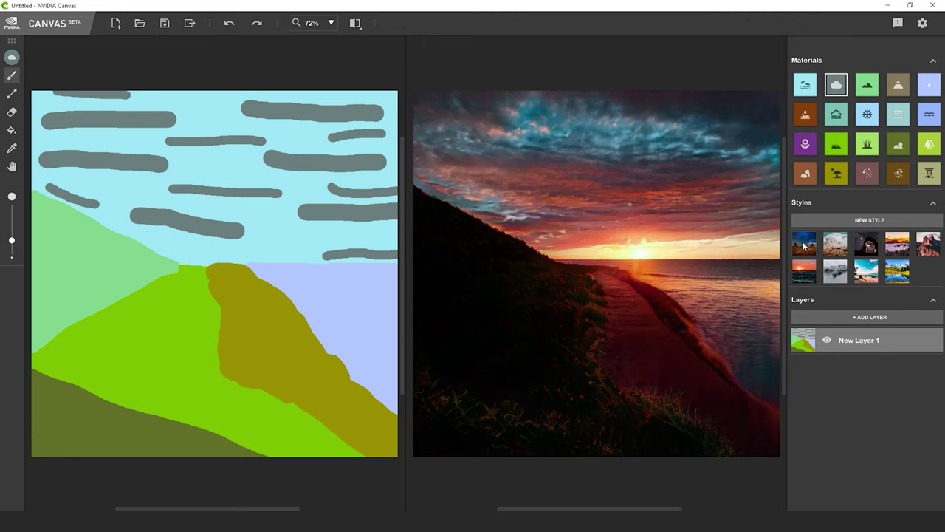
left_click(896, 243)
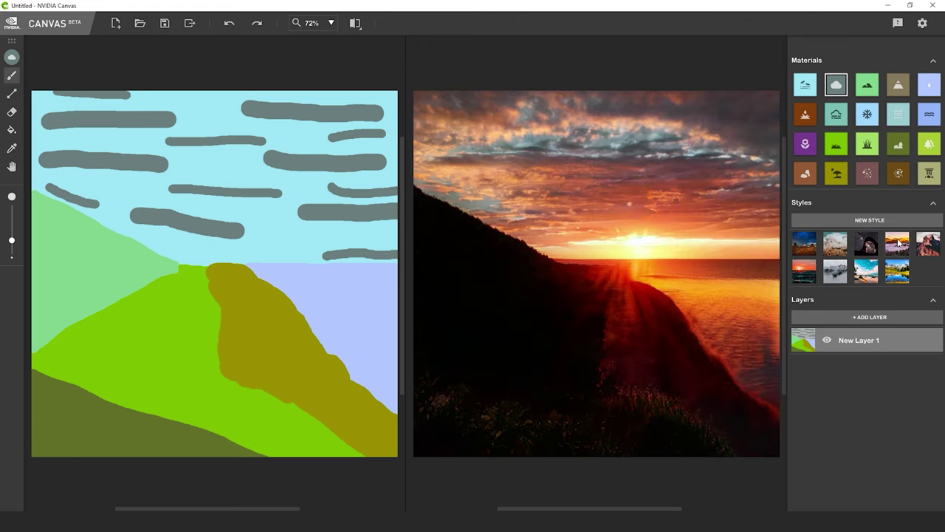
left_click(927, 249)
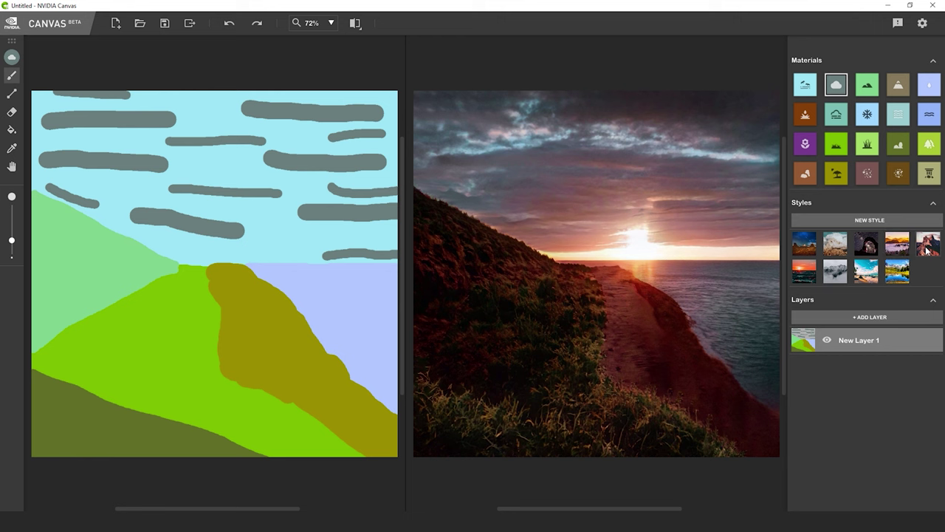
left_click(865, 278)
left_click(901, 279)
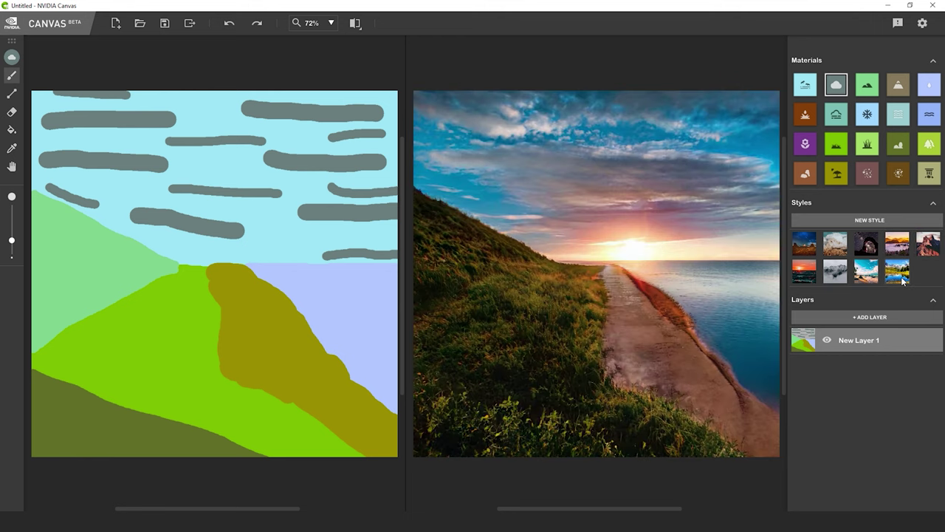
left_click(870, 279)
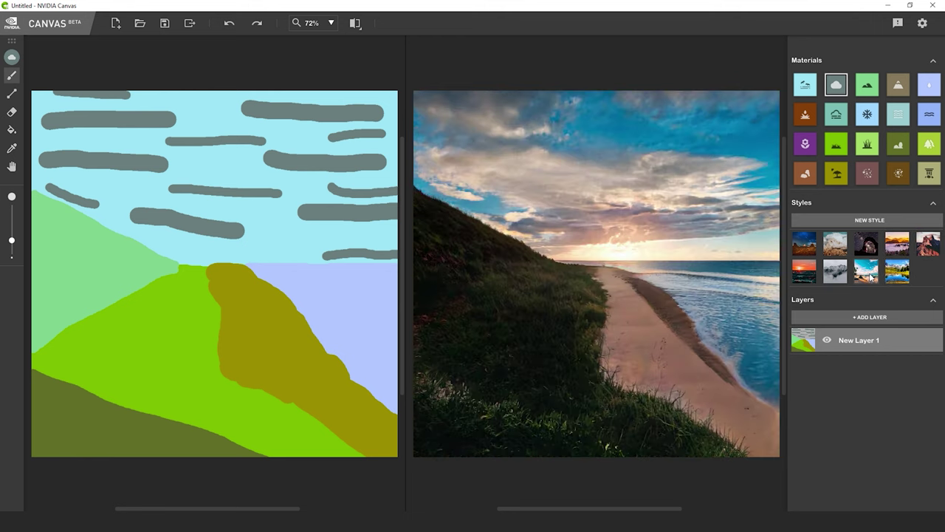
Import SPS-0019.jpg from the Pictures folder as a new style image and apply it to the landscape
left_click(898, 221)
left_click(564, 322)
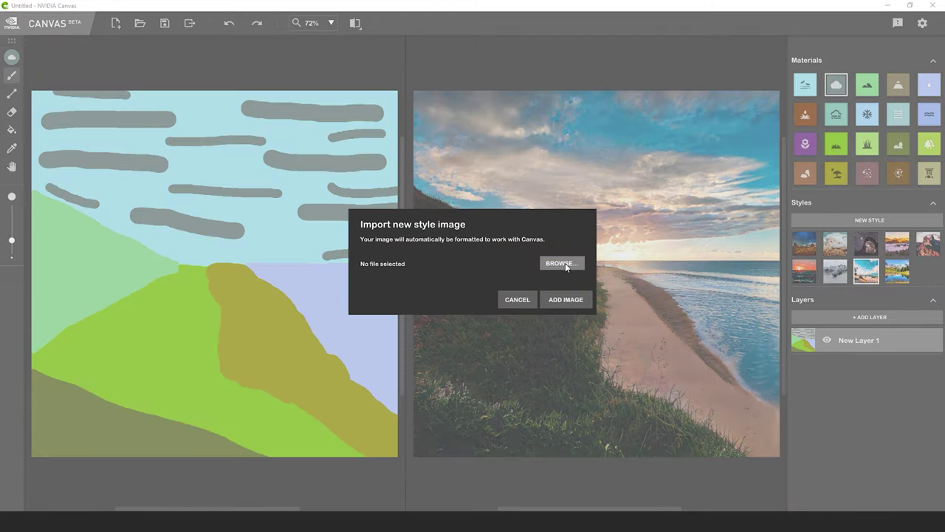
left_click(444, 240)
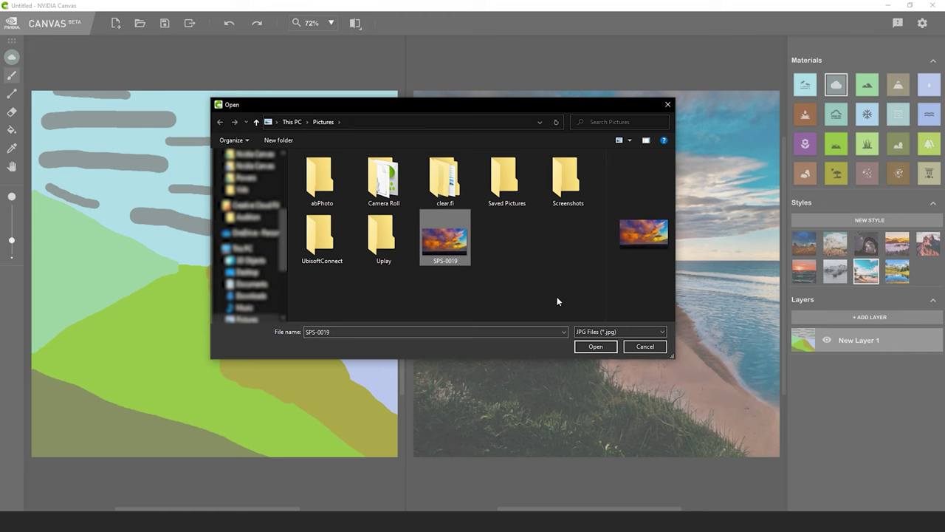
left_click(597, 347)
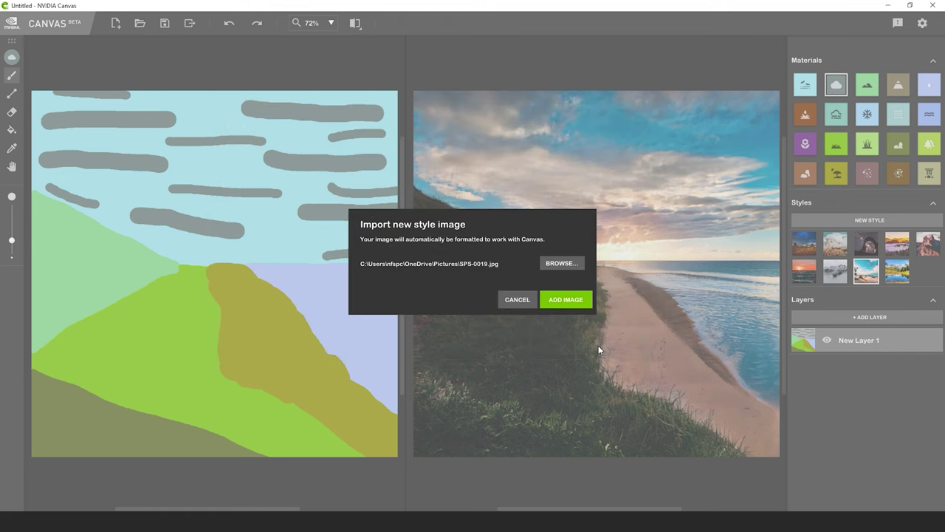
left_click(566, 300)
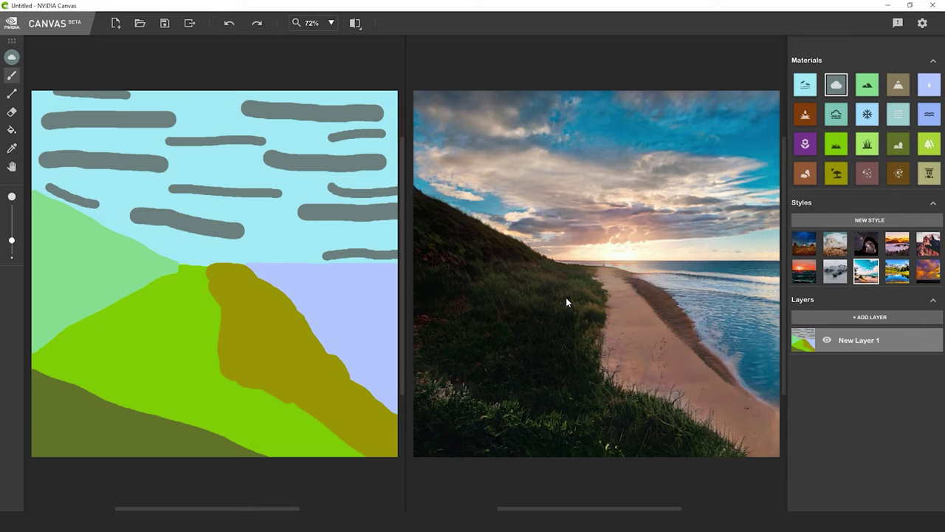
left_click(929, 272)
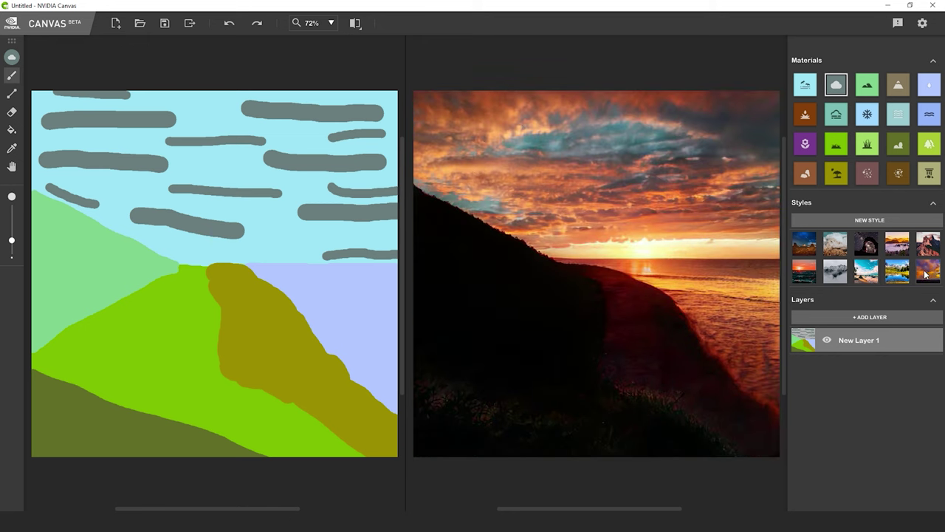
Compare the imported sunset style with the beach and alpine lake presets and keep the beach style
left_click(868, 275)
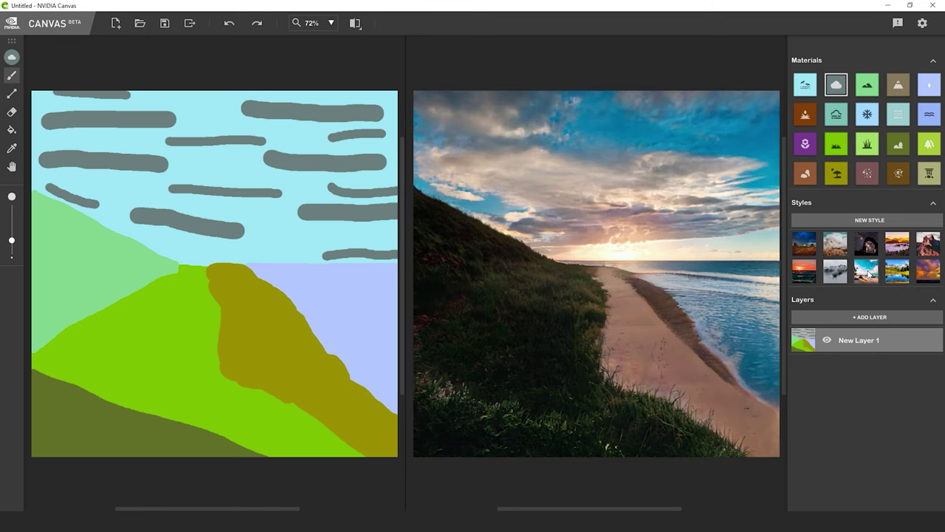
left_click(890, 275)
left_click(928, 275)
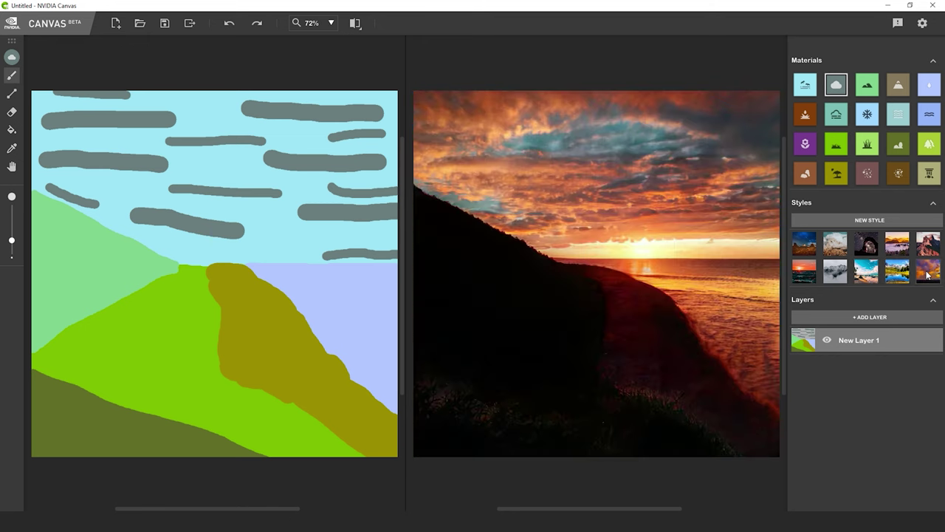
left_click(869, 275)
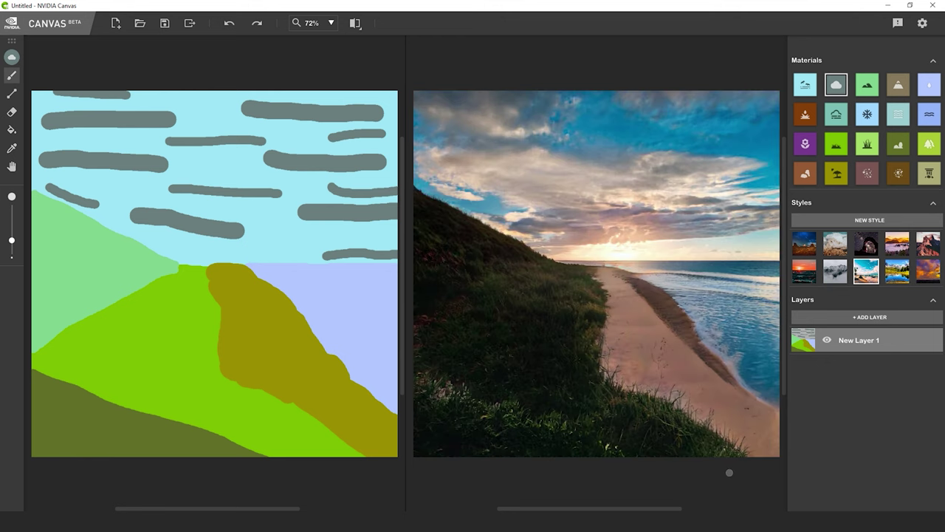
Enlarge the brush, paint a brown mountain patch on the upper-left hill, and add another in the sea's right edge on a new layer
left_click(12, 225)
left_click(899, 84)
left_click_drag(74, 220, 59, 217)
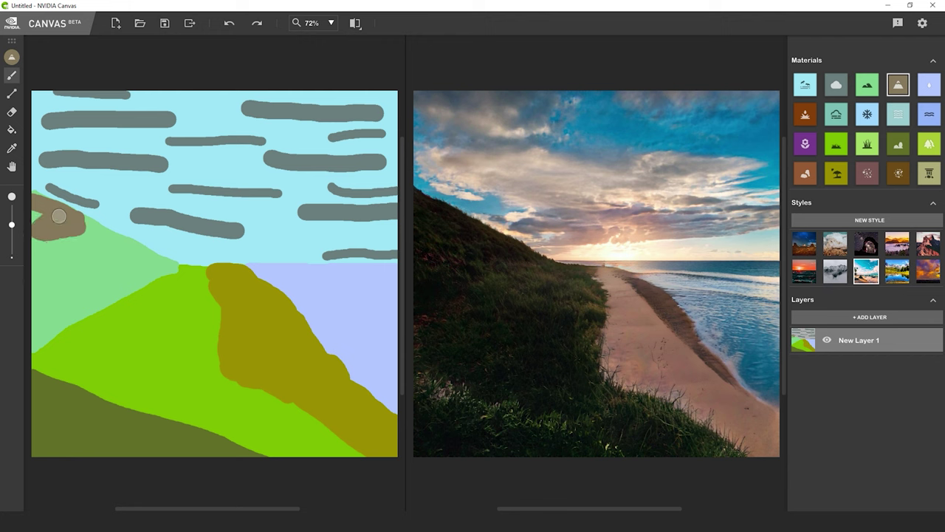
left_click(813, 317)
left_click_drag(391, 323, 375, 347)
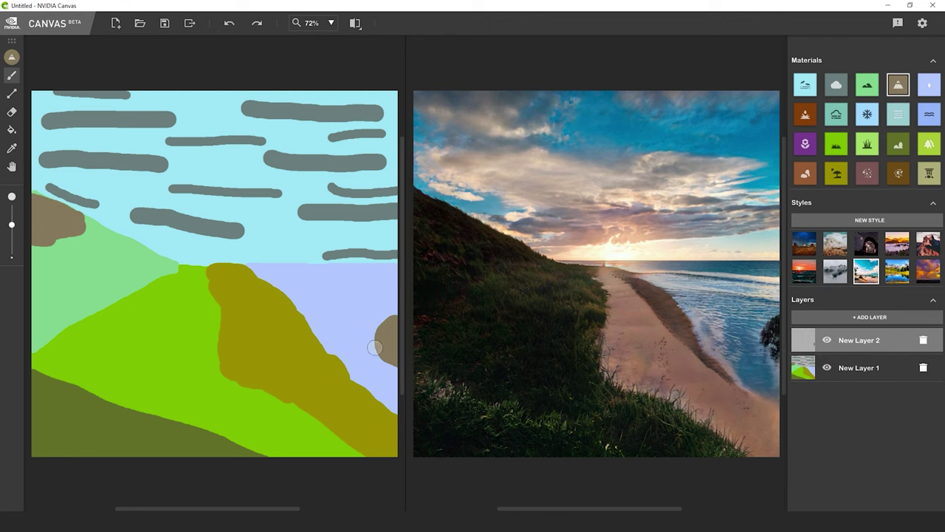
On a third layer, paint a light-green tree area over the left slope and a reddish-brown rock patch beside the sand
left_click(929, 143)
left_click(870, 317)
mouse_move(138, 284)
left_mouse_down()
mouse_move(108, 302)
mouse_move(121, 283)
mouse_move(62, 303)
mouse_move(48, 298)
mouse_move(86, 310)
mouse_move(31, 348)
mouse_move(82, 268)
mouse_move(44, 268)
mouse_move(212, 316)
mouse_move(203, 332)
mouse_move(218, 327)
mouse_move(193, 292)
mouse_move(173, 291)
mouse_move(188, 310)
left_mouse_up()
left_click(805, 173)
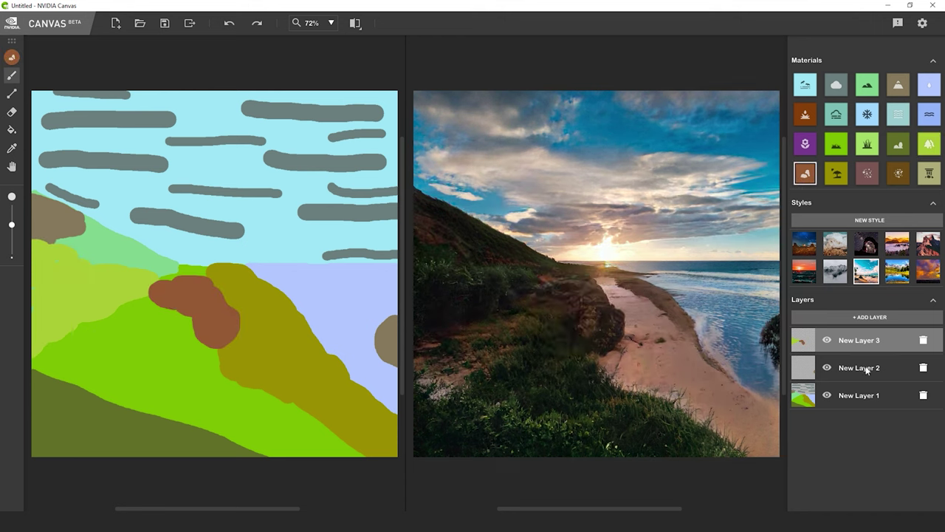
On a fourth layer, paint a wide purplish-brown patch across the lower foreground and touch up the olive sand along the water
left_click(870, 317)
left_click(868, 173)
mouse_move(194, 405)
left_mouse_down()
mouse_move(263, 416)
mouse_move(182, 396)
mouse_move(204, 410)
left_mouse_up()
left_click(836, 173)
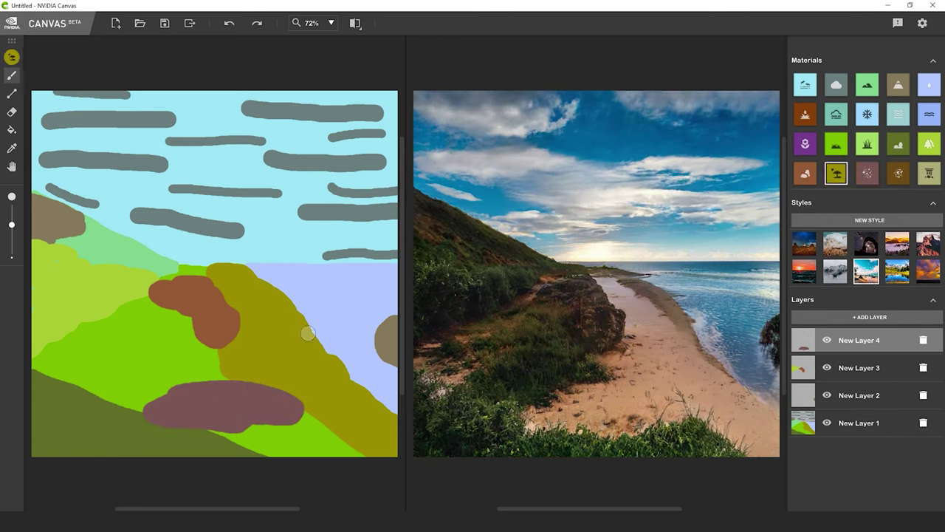
mouse_move(308, 333)
left_mouse_down()
mouse_move(228, 285)
mouse_move(290, 349)
left_mouse_up()
On New Layer 3, paint a reddish-brown rock band down the ridge of the upper-left hill
left_click(878, 374)
left_click(805, 173)
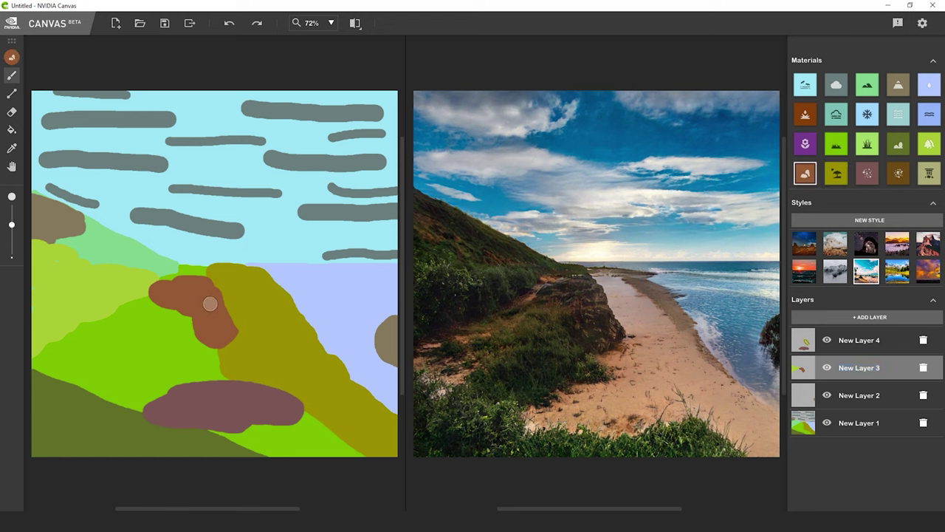
mouse_move(45, 203)
left_mouse_down()
mouse_move(55, 208)
mouse_move(37, 215)
left_mouse_up()
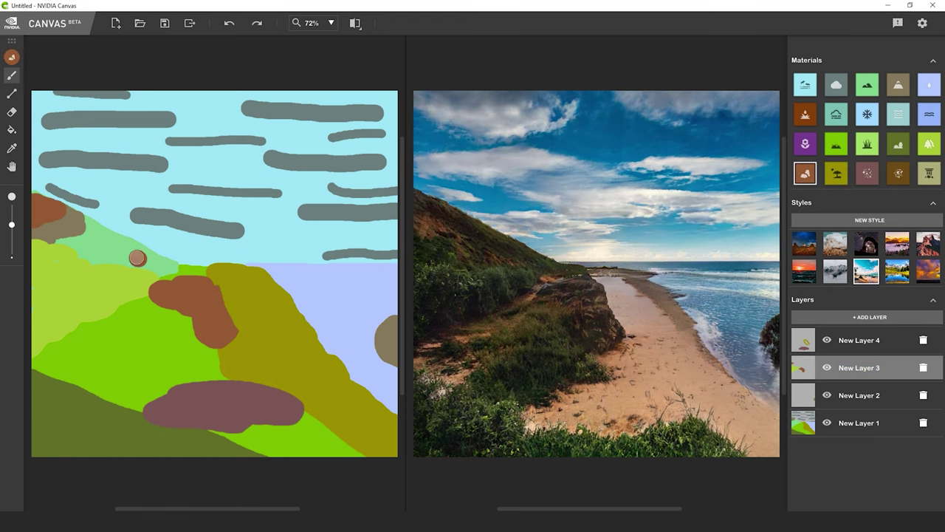
left_click_drag(138, 258, 49, 215)
Paint a dark-brown patch on the lower-right sand, and a second one in the lower-left foreground on a fifth layer
left_click(898, 170)
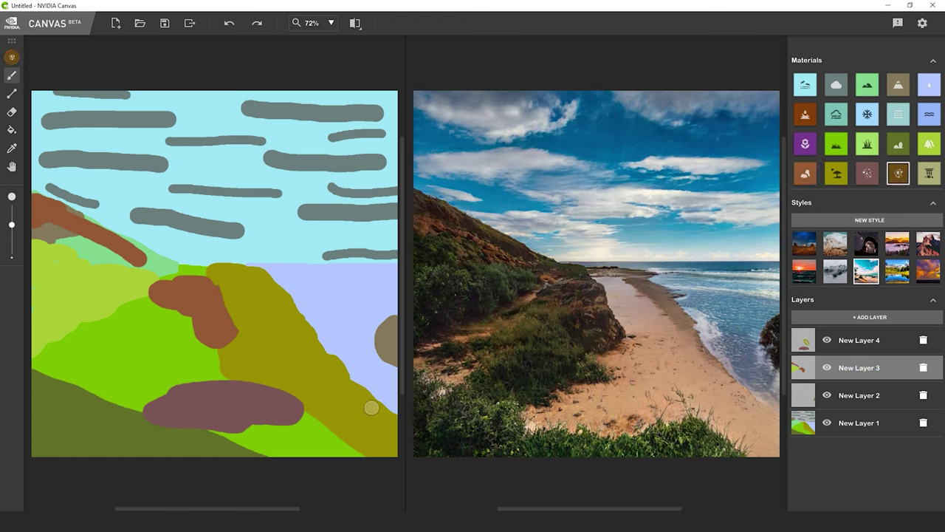
mouse_move(372, 408)
left_mouse_down()
mouse_move(339, 398)
mouse_move(340, 389)
mouse_move(383, 419)
left_mouse_up()
left_click(856, 340)
left_click(870, 316)
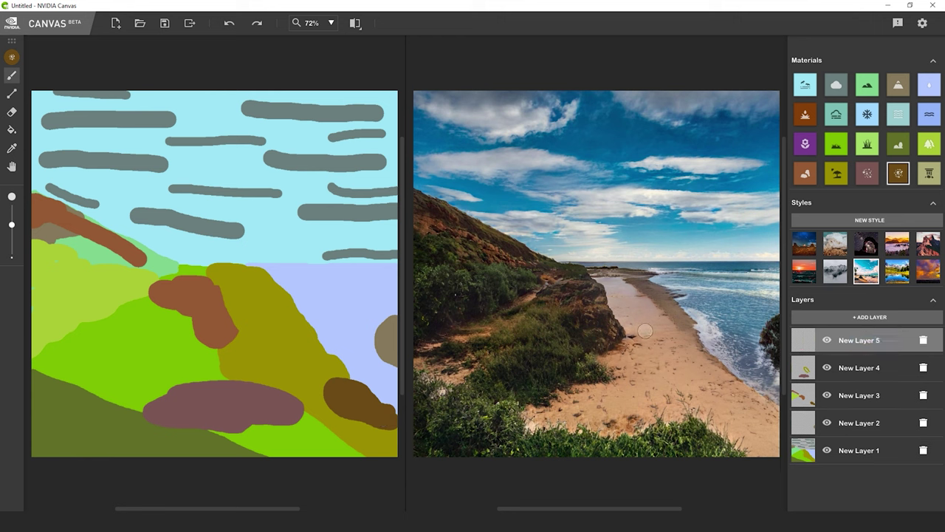
left_click_drag(137, 399, 104, 406)
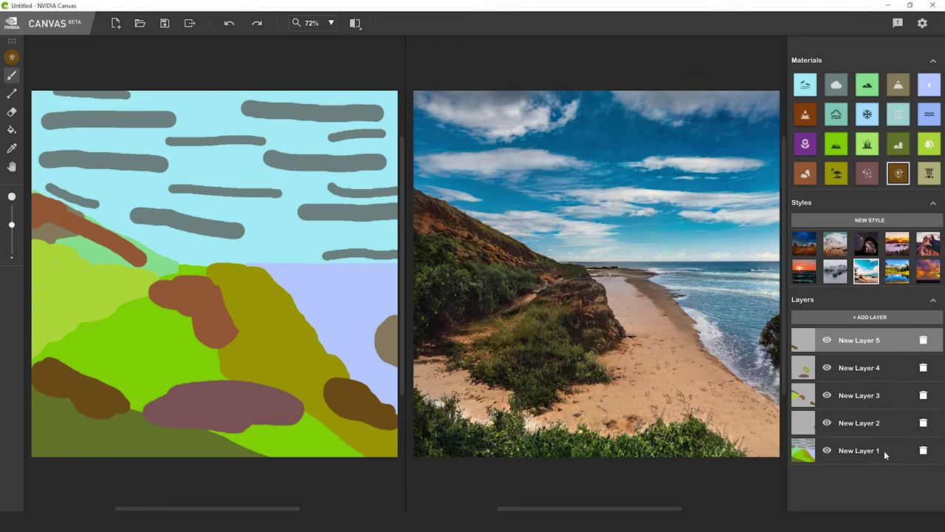
Add a layer beneath all the others, fill it with the cloud material, and return to the brush
left_click(870, 317)
left_click_drag(889, 340, 894, 480)
left_click(834, 85)
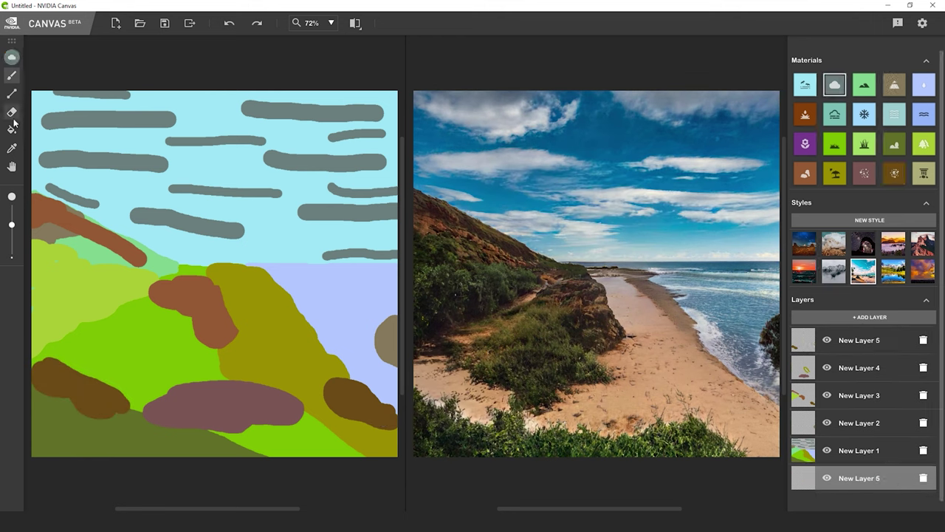
left_click(12, 128)
left_click(276, 226)
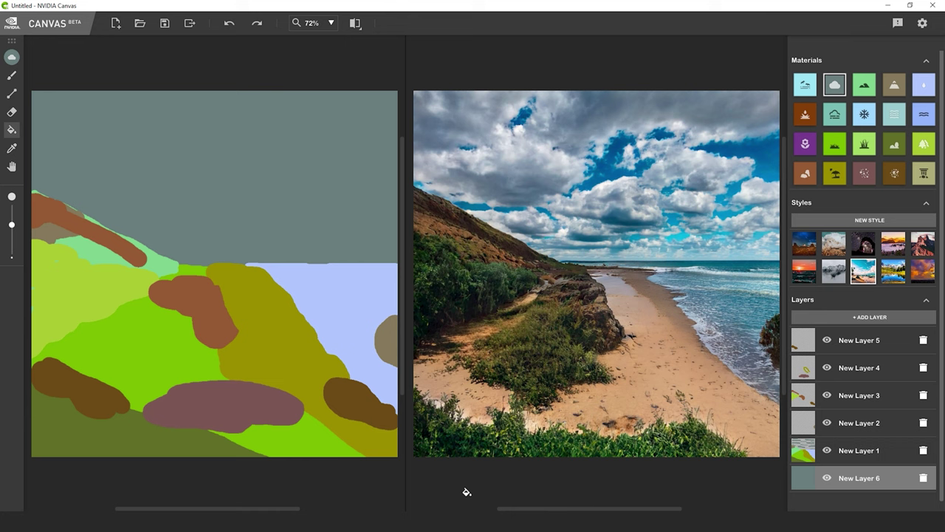
key("b")
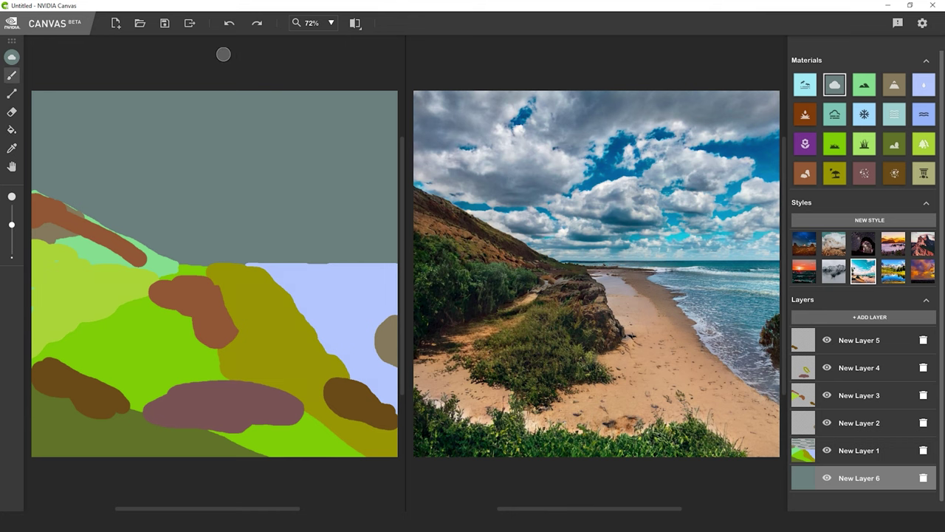
Open the export dialog and check the file type options for exporting the painting
left_click(189, 24)
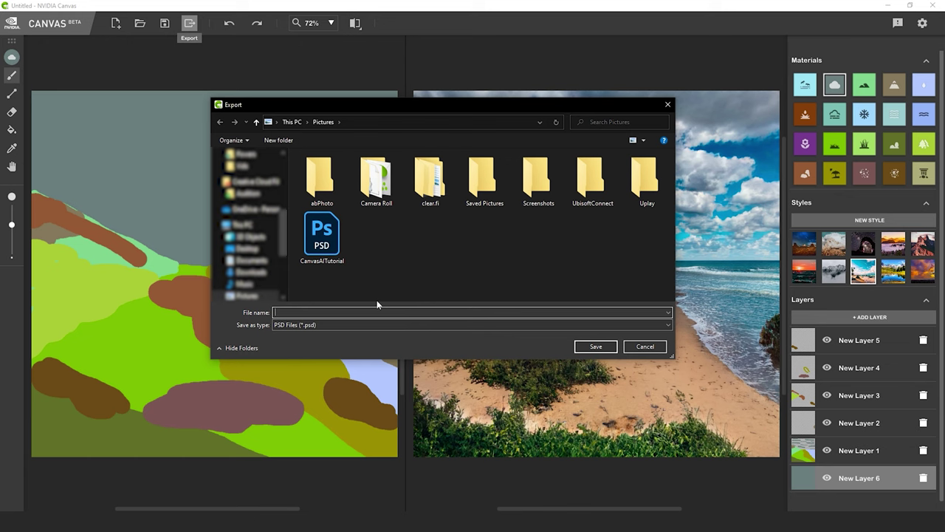
left_click(334, 325)
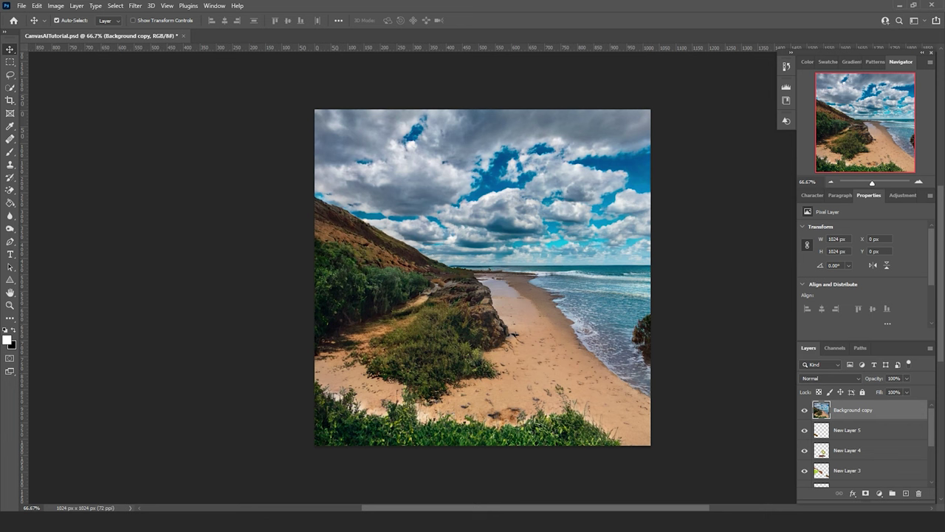
Switch to Photoshop and toggle the Background copy layer's visibility to compare the rendered image with the material layers in CanvasAITutorial.psd
left_click(805, 412)
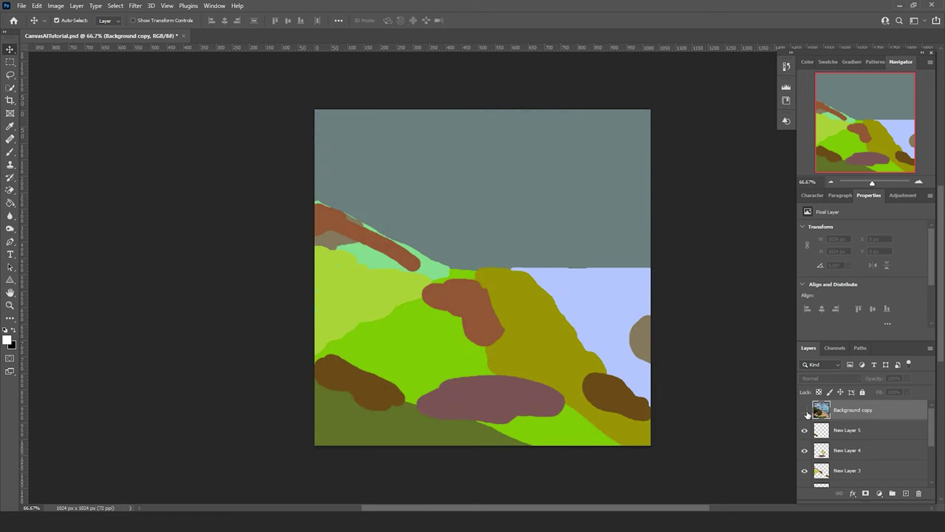
left_click(805, 410)
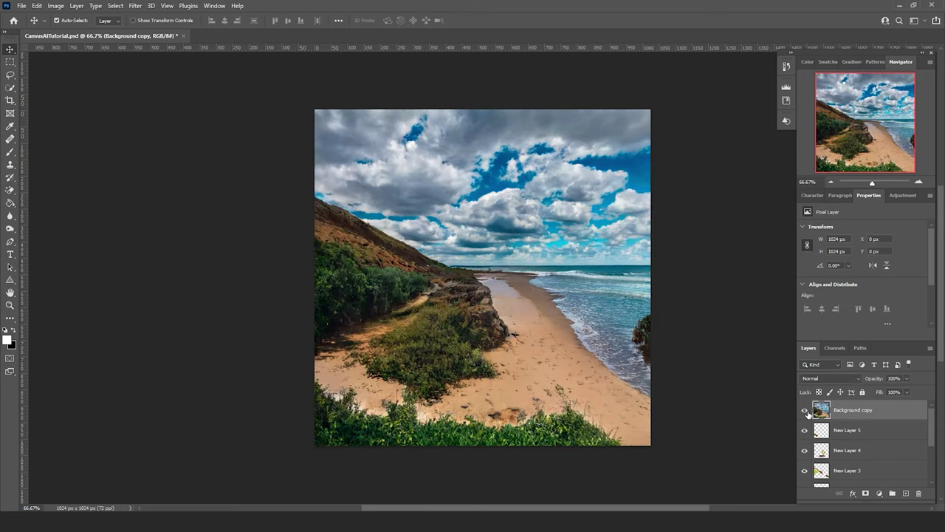
left_click(805, 411)
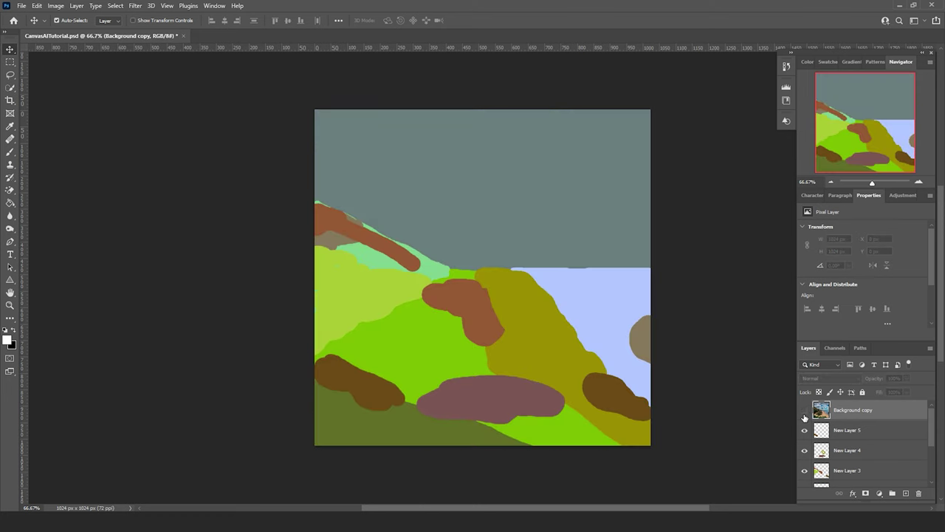
left_click(806, 410)
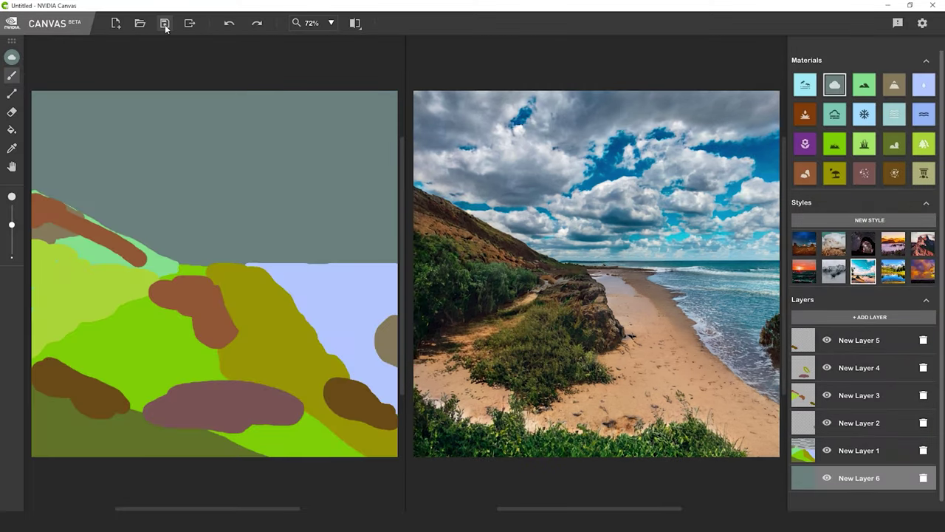
Start saving the project as test, check the available file types, and cancel the save
left_click(165, 24)
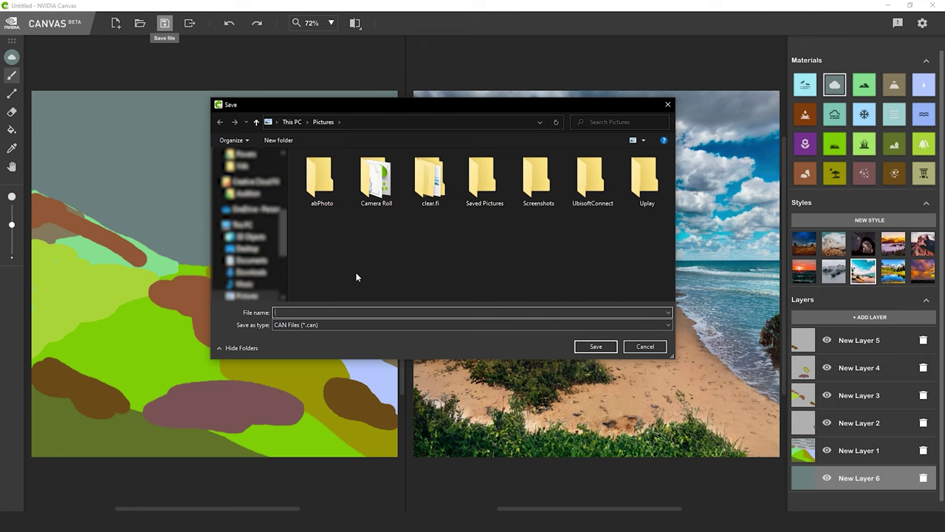
type("test")
left_click(439, 325)
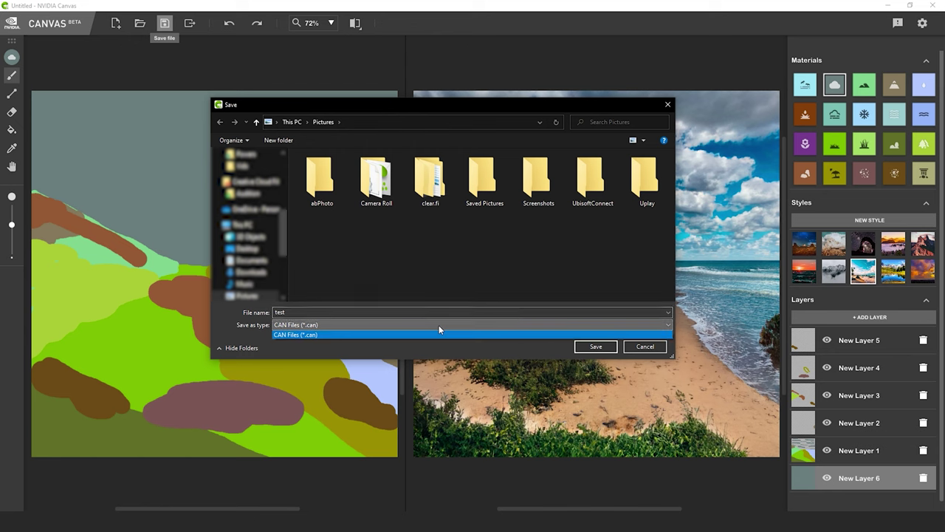
left_click(439, 325)
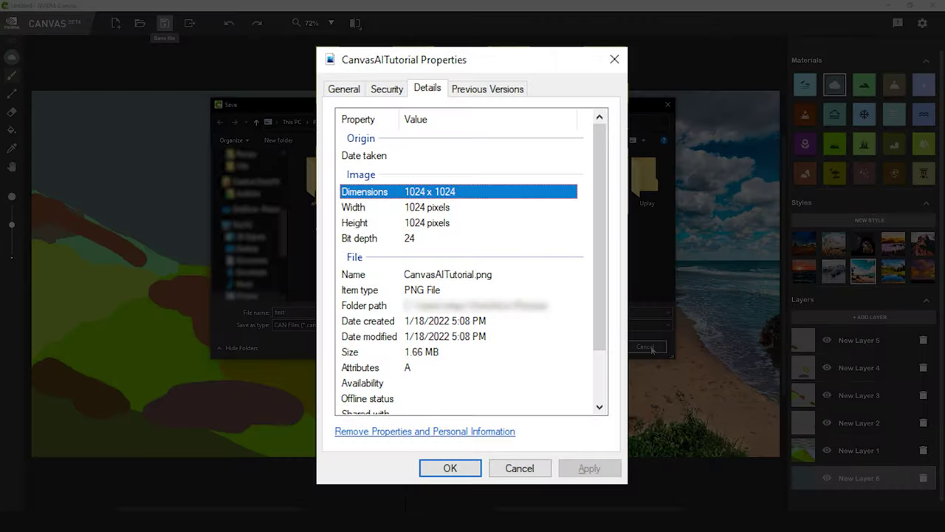
left_click(644, 347)
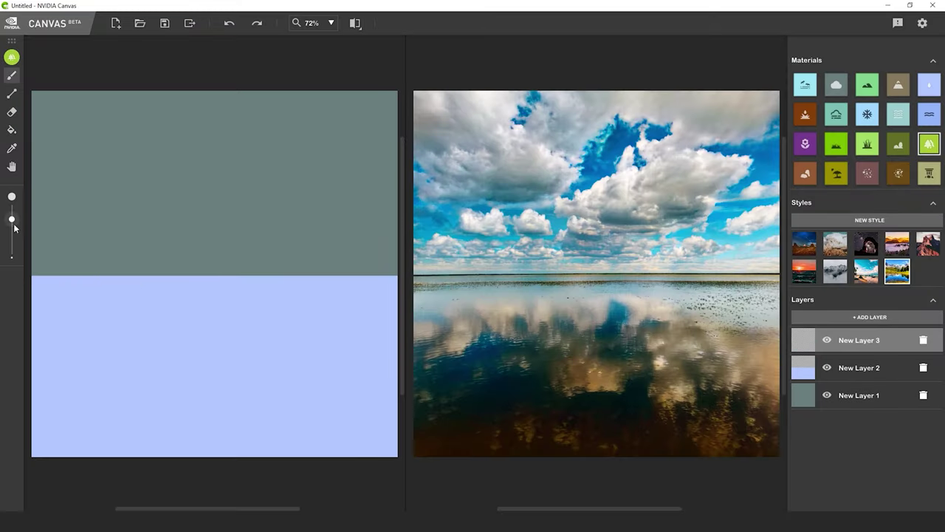
Reduce the brush size, paint light-green banks along both sides of the water, and add a green hill on the left horizon
left_click_drag(12, 219, 12, 235)
mouse_move(31, 338)
left_mouse_down()
mouse_move(25, 283)
mouse_move(24, 333)
left_mouse_up()
mouse_move(213, 280)
left_mouse_down()
mouse_move(405, 354)
mouse_move(241, 279)
left_mouse_up()
left_click(867, 85)
left_click_drag(68, 269, 36, 269)
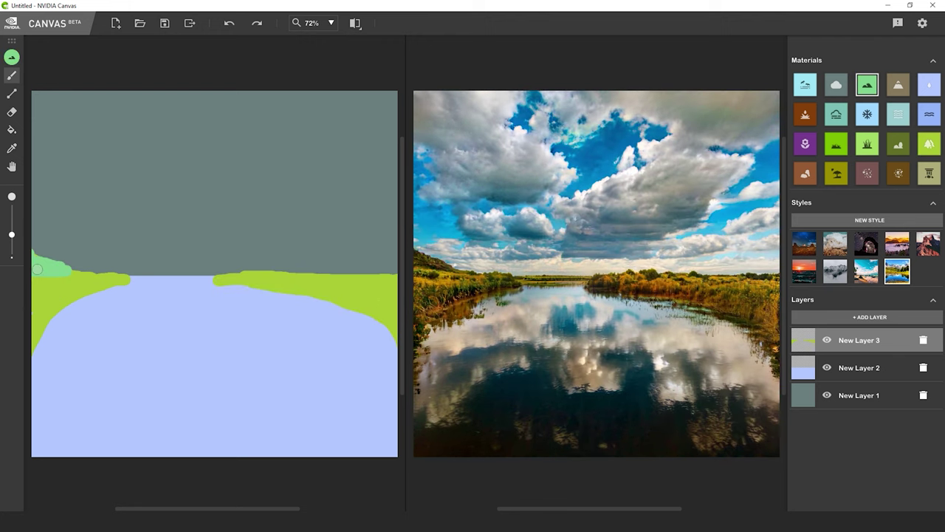
Paint a dark-green strip along the right horizon and a brown mountain mound with a small green patch above it
left_click(899, 145)
left_click_drag(217, 276, 261, 272)
left_click(898, 84)
mouse_move(407, 254)
left_mouse_down()
mouse_move(283, 262)
mouse_move(320, 251)
mouse_move(326, 262)
mouse_move(294, 260)
left_mouse_up()
left_click_drag(237, 267, 263, 270)
Paint pale-green tall grass areas inside the right and left banks
left_click(867, 145)
left_click_drag(394, 298, 351, 294)
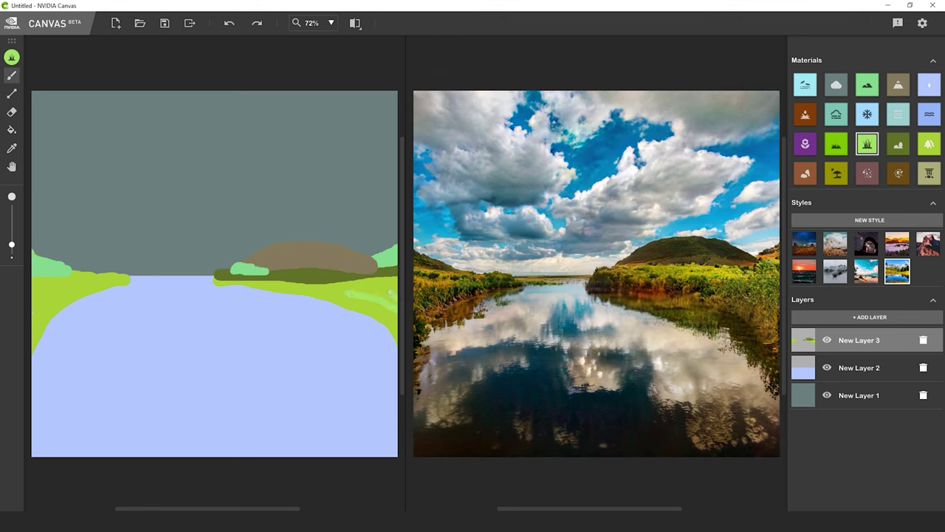
left_click_drag(35, 316, 57, 289)
Line the waterside edges of the left and right banks with thin olive sand strokes
left_click(836, 173)
left_click_drag(129, 281, 33, 350)
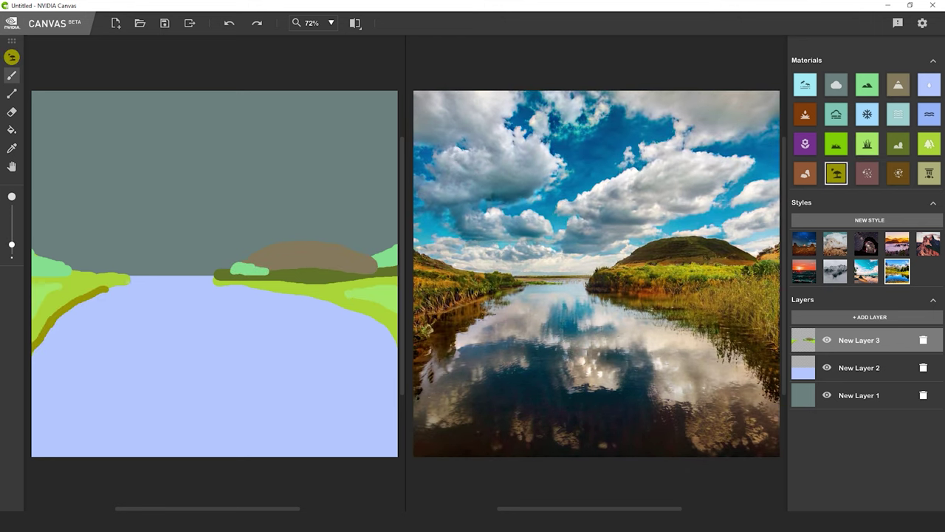
mouse_move(336, 299)
left_mouse_down()
mouse_move(369, 317)
mouse_move(396, 351)
left_mouse_up()
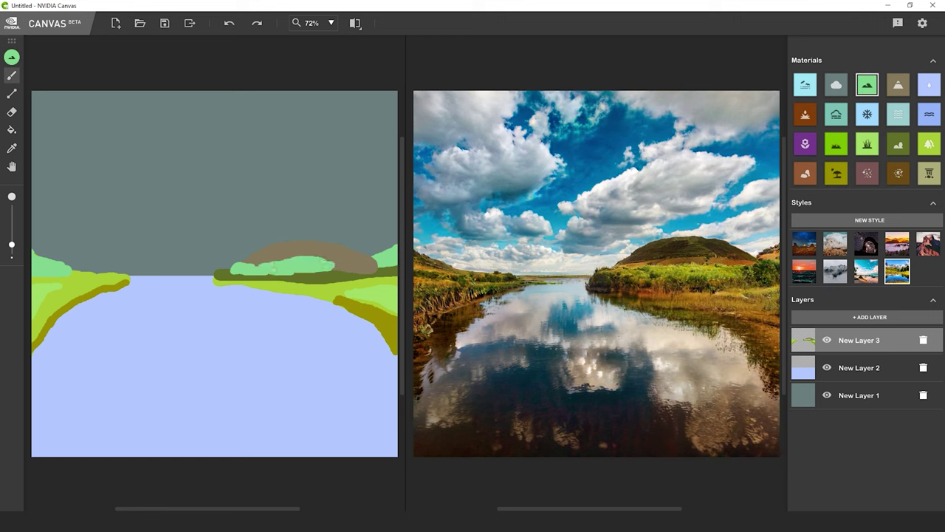
Paint reddish-brown rock patches across the mound on the right horizon
left_click(805, 173)
mouse_move(277, 264)
left_mouse_down()
mouse_move(343, 260)
mouse_move(236, 269)
left_mouse_up()
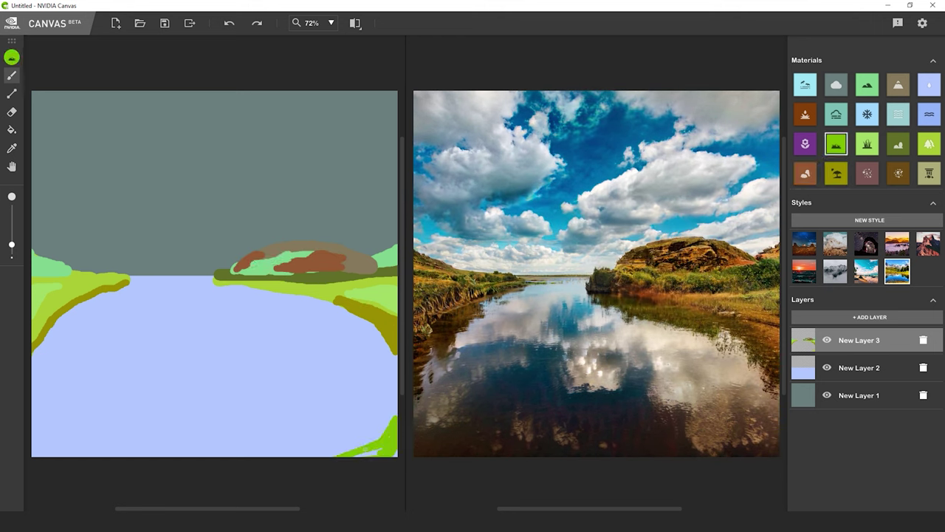
Fill the lower-right corner with green, extend pale-green tall grass up the right edge, and border the corner with dark green
left_click_drag(365, 449, 316, 463)
left_click(868, 145)
left_click_drag(386, 338, 371, 436)
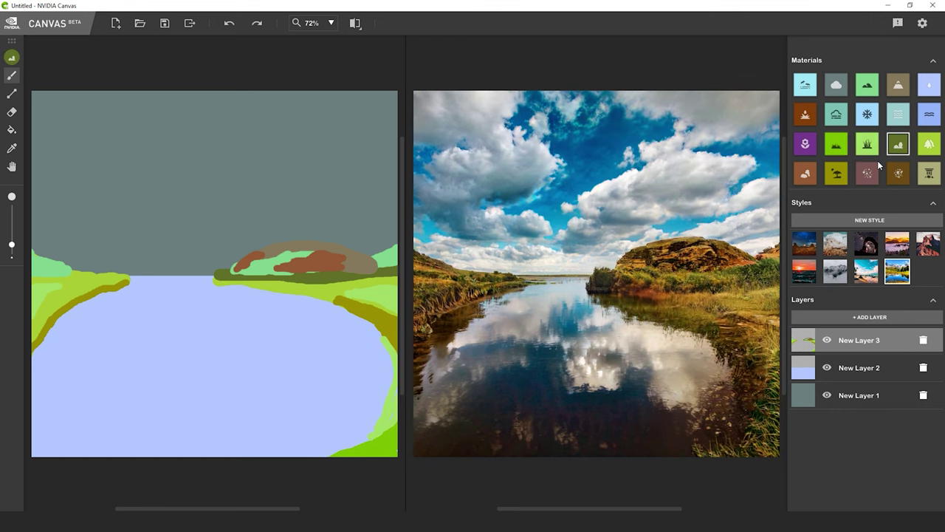
left_click_drag(291, 454, 383, 430)
Raise the crest of the right-hand mound with the brown mountain material
left_click(898, 86)
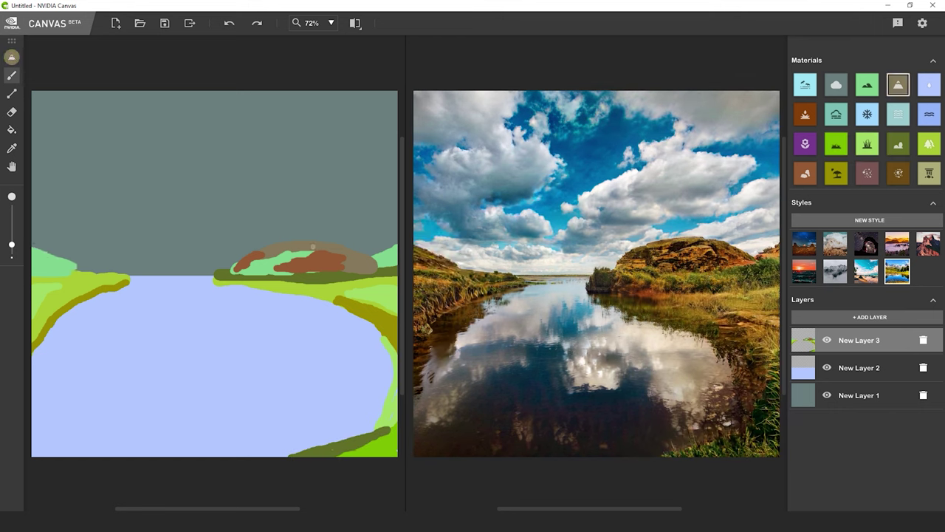
left_click_drag(307, 239, 272, 244)
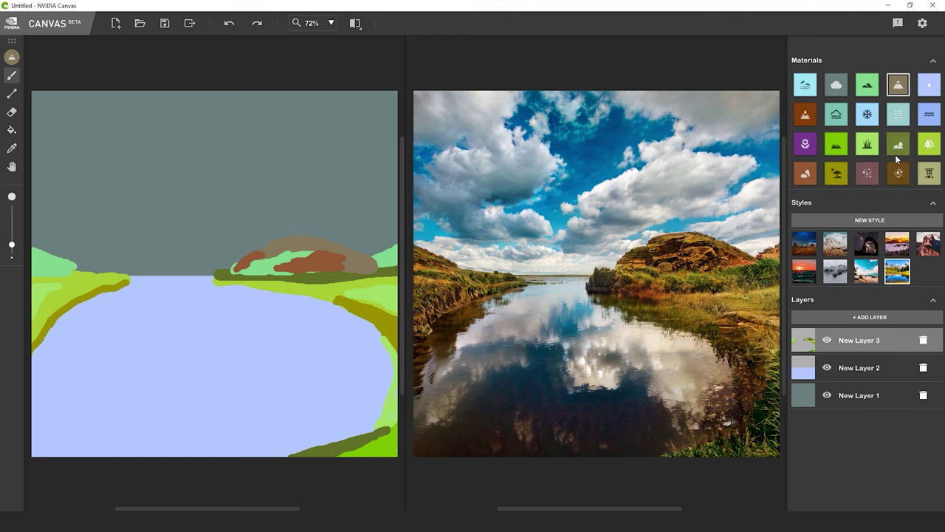
Undo the blue sea stroke on the right bank, repaint it as a thin channel on a new layer, and add a dark-green patch beneath it
left_click(929, 114)
left_click_drag(365, 282, 349, 281)
key("ctrl+z")
key("ctrl+shift+n")
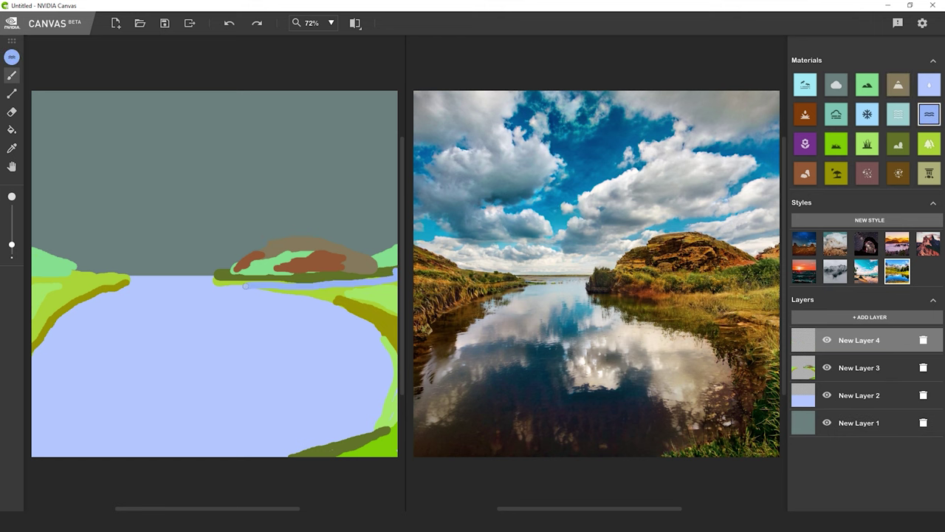
left_click(898, 145)
left_click_drag(395, 292, 344, 288)
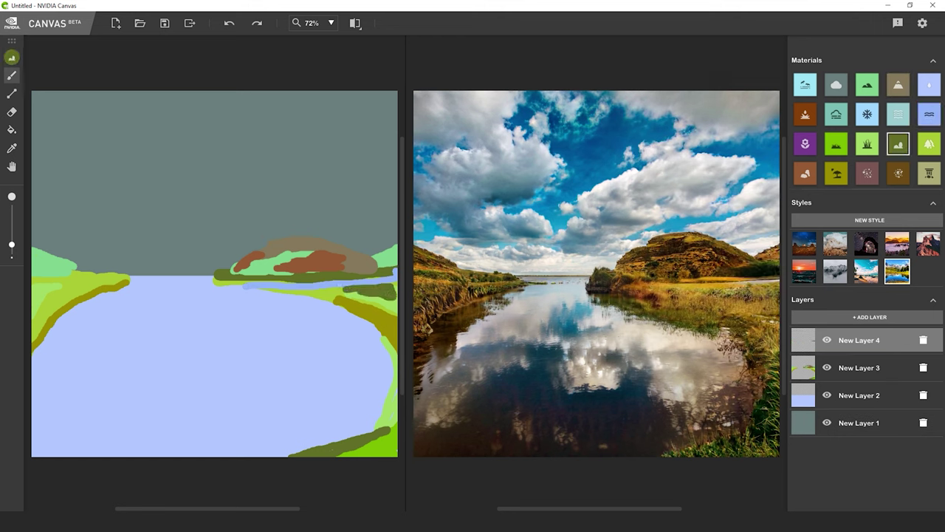
Paint a narrow island in the middle of the lake from bright-green, olive, dark-green and brown strokes
left_click(836, 144)
mouse_move(170, 324)
left_mouse_down()
mouse_move(195, 397)
mouse_move(173, 327)
left_mouse_up()
left_click(836, 173)
mouse_move(183, 383)
left_mouse_down()
mouse_move(169, 345)
mouse_move(186, 350)
mouse_move(189, 427)
left_mouse_up()
Paint a mauve gravel patch along the lake's left shore
left_click(837, 144)
left_click(898, 173)
left_click_drag(76, 309, 37, 356)
left_click(867, 173)
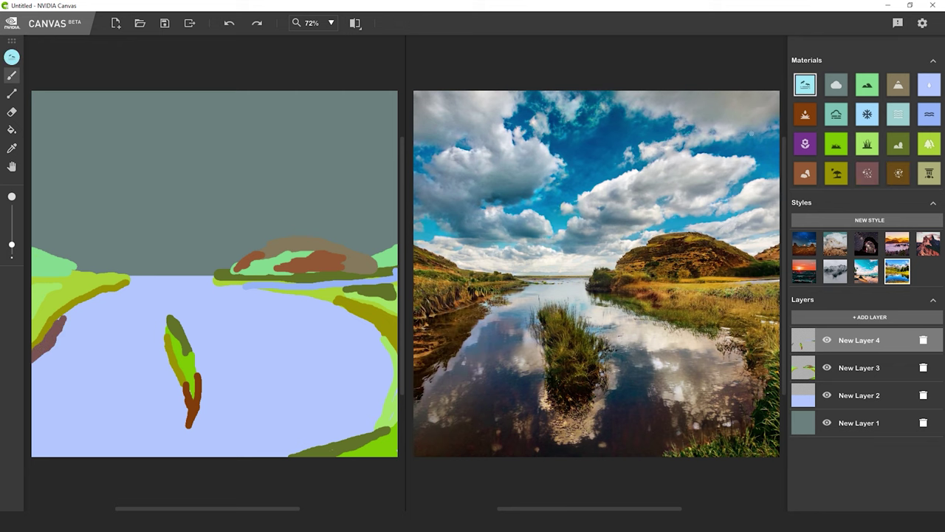
Dab small light-blue sky dots into the clouds near both upper corners and above the horizon
left_click(132, 195)
left_click(348, 93)
left_click(380, 95)
left_click(59, 95)
left_click(43, 96)
left_click(145, 255)
left_click(197, 261)
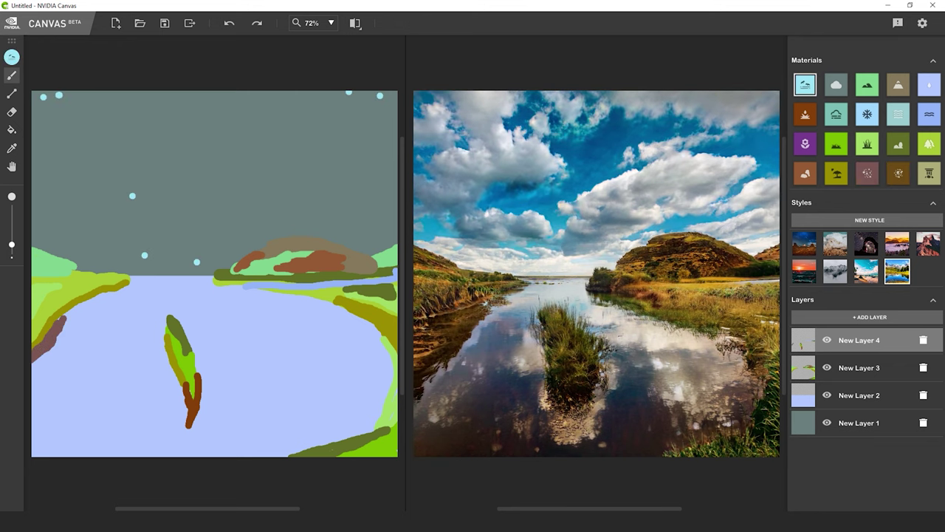
left_click(377, 235)
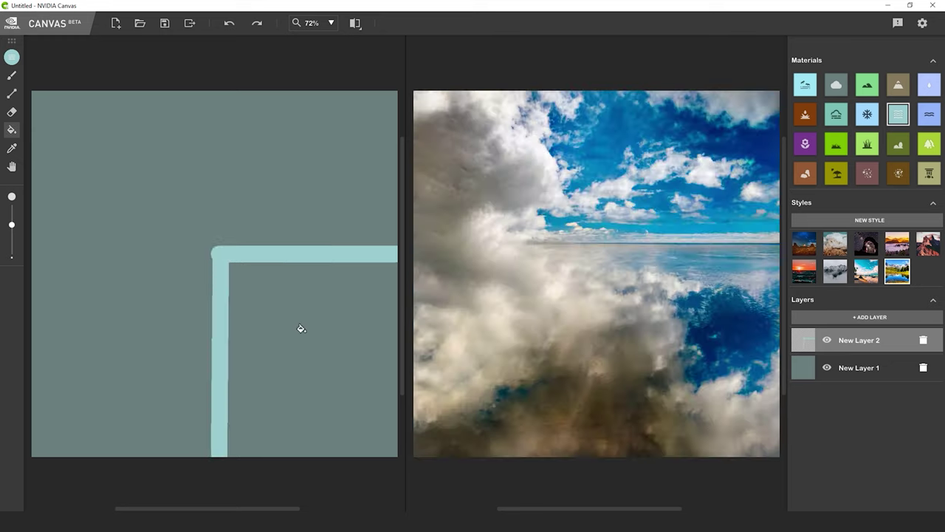
Fill the outlined lower-right area with sea, then mark off and fill the land on the left with dark-green bush
left_click(300, 328)
left_click(898, 143)
left_click_drag(214, 256, 57, 258)
key("g")
left_click(116, 315)
Paint a brown mountain slope and pale-green hill band on the left, and an olive sand beach along the shoreline
left_click_drag(105, 234, 10, 272)
left_click_drag(115, 240, 45, 210)
scroll(252, 244, "up", 3)
mouse_move(209, 254)
left_mouse_down()
mouse_move(247, 255)
mouse_move(205, 456)
mouse_move(264, 252)
left_mouse_up()
left_click_drag(203, 367, 182, 342)
Paint a light-green tall-grass strip between bushes and beach, and add tree strokes down the left side
left_click(867, 143)
mouse_move(194, 266)
left_mouse_down()
mouse_move(171, 300)
mouse_move(152, 462)
left_mouse_up()
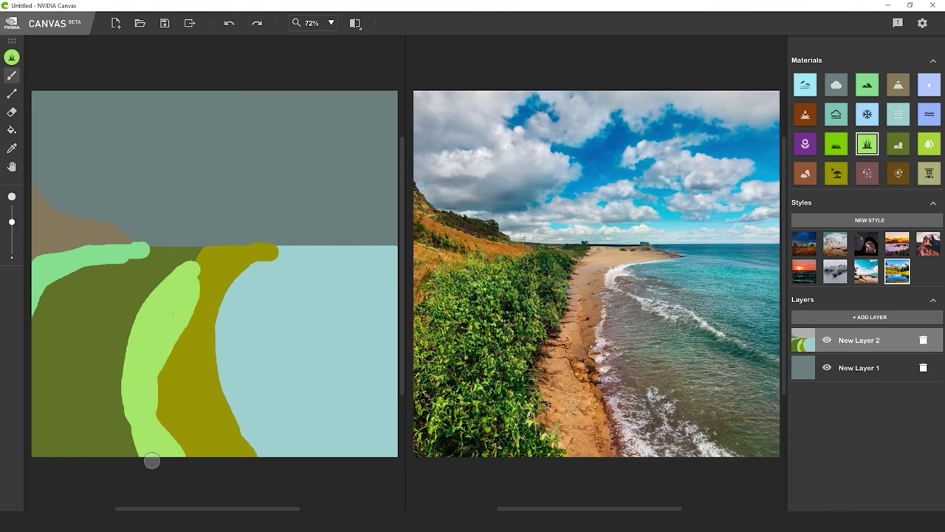
left_click_drag(148, 296, 125, 435)
left_click(929, 143)
mouse_move(56, 295)
left_mouse_down()
mouse_move(43, 333)
mouse_move(41, 448)
left_mouse_up()
Widen the sand beach inland and push the sea's edge further into it
left_click(836, 172)
mouse_move(194, 278)
left_mouse_down()
mouse_move(182, 423)
mouse_move(162, 387)
left_mouse_up()
left_click(898, 114)
left_click_drag(225, 395, 209, 376)
Paint broad bright-green grass patches across the left foreground and toward the beach
left_click(836, 144)
mouse_move(124, 351)
left_mouse_down()
mouse_move(51, 454)
mouse_move(61, 344)
mouse_move(46, 285)
left_mouse_up()
left_click_drag(158, 288, 84, 317)
Extend the pale-green hill band along the horizon and paint a brown mountain headland at its end
left_click(867, 85)
mouse_move(112, 235)
left_mouse_down()
mouse_move(85, 241)
mouse_move(202, 240)
left_mouse_up()
left_click(898, 84)
left_click_drag(258, 231, 187, 242)
left_click_drag(260, 224, 240, 236)
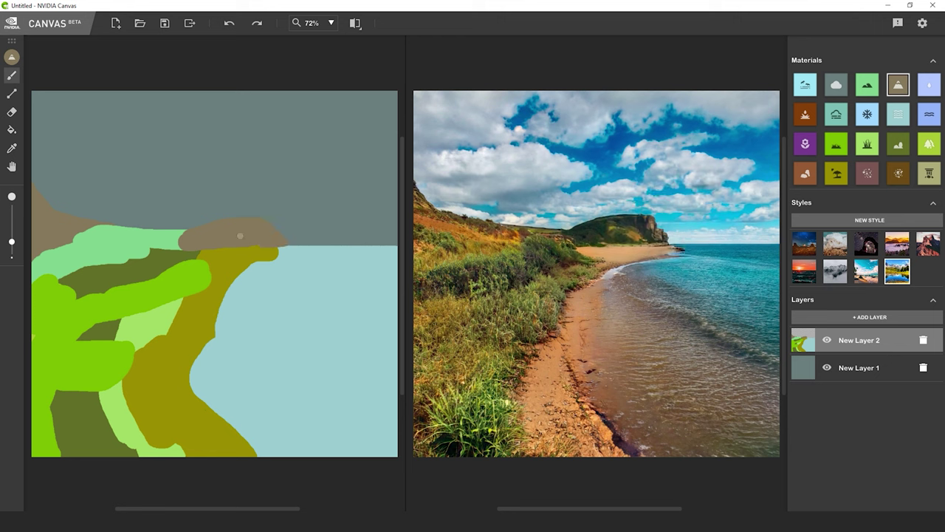
Extend the sand beach out into the sea and paint a dark-brown strip between the grass and the sand
mouse_move(192, 353)
left_mouse_down()
mouse_move(222, 283)
mouse_move(264, 258)
left_mouse_up()
left_click(898, 174)
left_click_drag(201, 279, 157, 340)
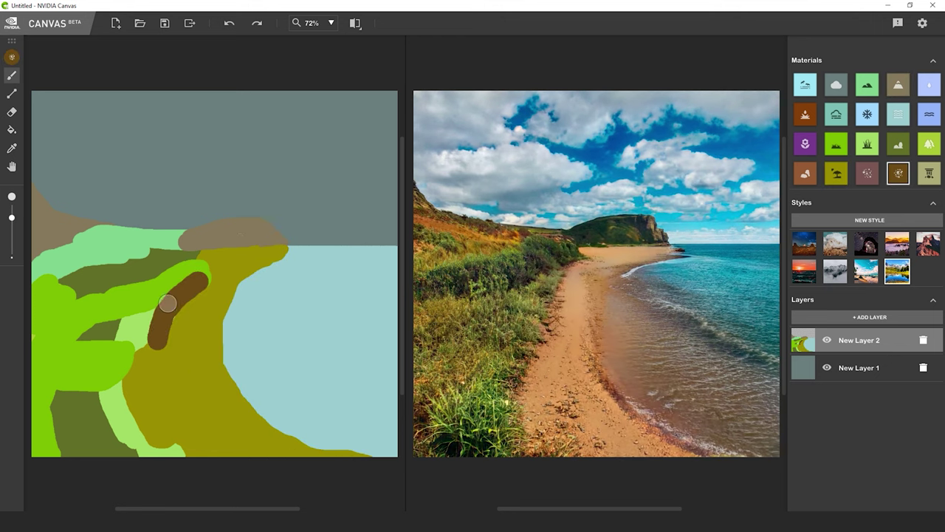
Cut a narrow sea inlet through the beach and continue it inland with a blue water stroke
left_click(898, 113)
mouse_move(220, 364)
left_mouse_down()
mouse_move(165, 383)
mouse_move(114, 379)
mouse_move(194, 378)
left_mouse_up()
left_click(929, 114)
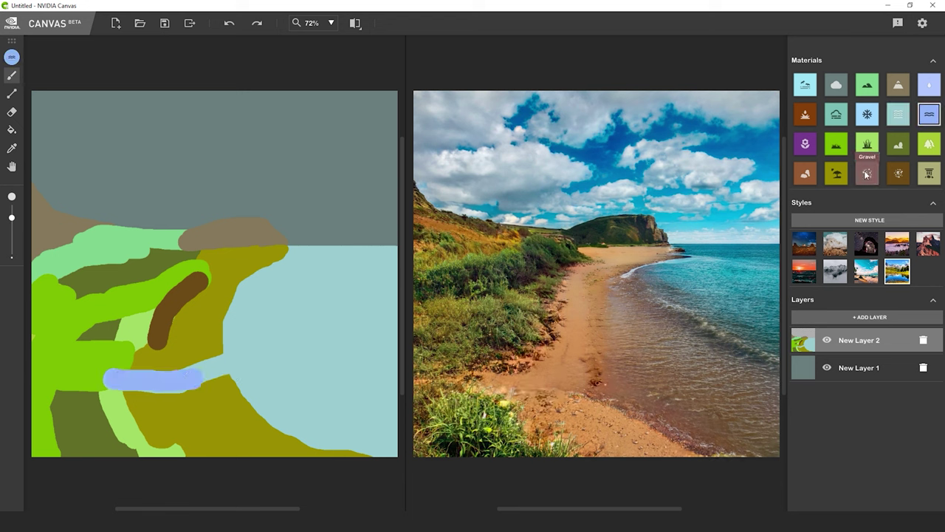
Paint a dark-brown patch on the lower beach and a pale-green hill strip across the headland's base
left_click(899, 173)
left_click_drag(203, 432, 222, 440)
left_click(867, 84)
left_click_drag(255, 243, 172, 244)
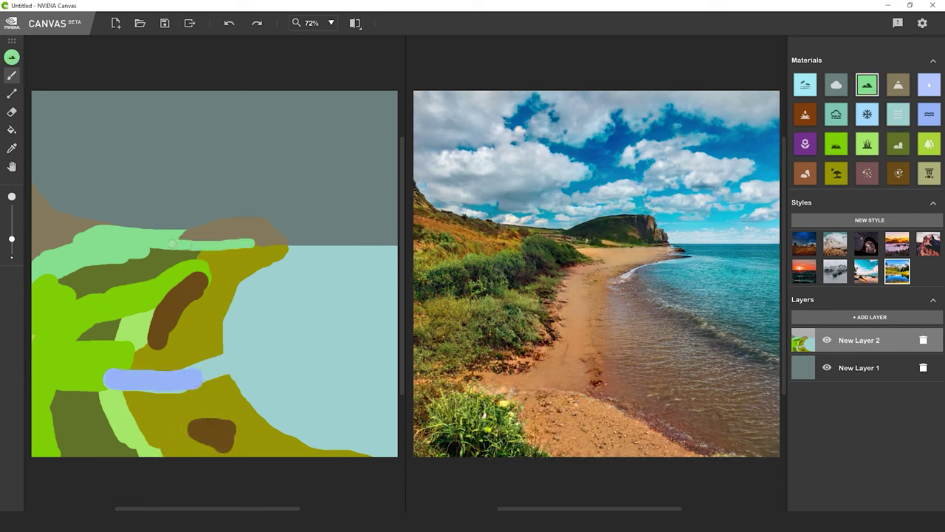
Rework the pale-green hills and brown mountain edge on the left with sampled materials, and add a bright-green grass strip
left_click(55, 212, "alt")
mouse_move(253, 233)
left_mouse_down()
mouse_move(195, 232)
mouse_move(212, 230)
mouse_move(161, 263)
mouse_move(174, 271)
mouse_move(258, 255)
mouse_move(83, 271)
left_mouse_up()
left_click(170, 241, "alt")
left_click(898, 144)
left_click_drag(205, 235, 143, 236)
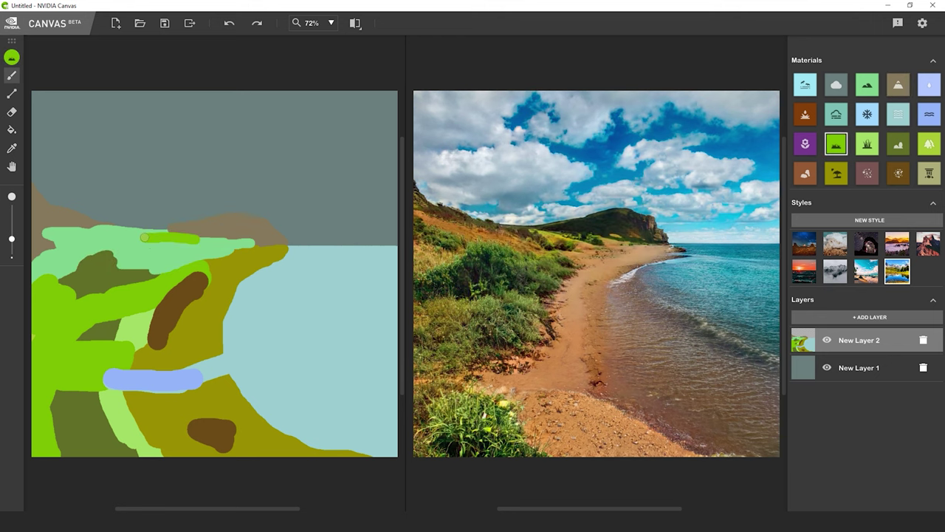
Paint reddish-brown rocks beside the stream, along the dark-brown strip and across the lower beach
left_click(805, 173)
mouse_move(151, 423)
left_mouse_down()
mouse_move(83, 397)
mouse_move(130, 421)
left_mouse_up()
mouse_move(150, 339)
left_mouse_down()
mouse_move(134, 357)
mouse_move(157, 316)
left_mouse_up()
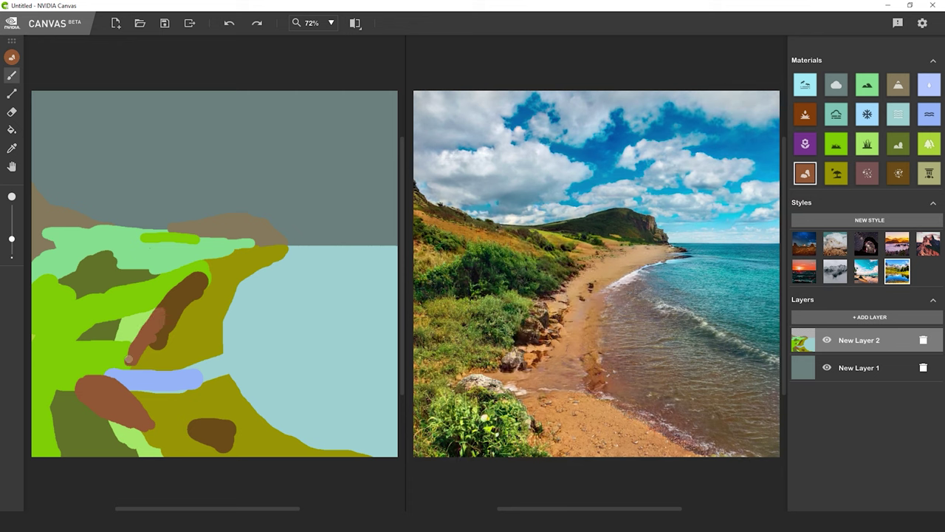
left_click_drag(194, 406, 248, 453)
Paint two reddish-brown rocks in the sea near the right edge and shade them with brown mountain material
left_click_drag(336, 373, 379, 369)
left_click(898, 85)
left_click(805, 174)
mouse_move(378, 421)
left_mouse_down()
mouse_move(404, 452)
mouse_move(380, 431)
left_mouse_up()
left_click(898, 85)
Touch up the shoreline at the inlet with sea and dab a light-blue sky dot into the upper-left clouds
left_click(898, 115)
left_click_drag(225, 386, 213, 351)
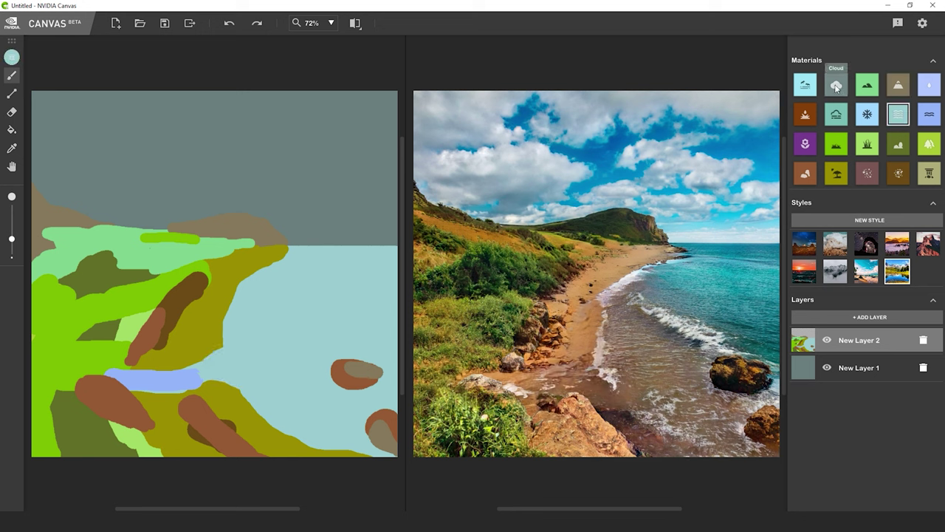
left_click(805, 85)
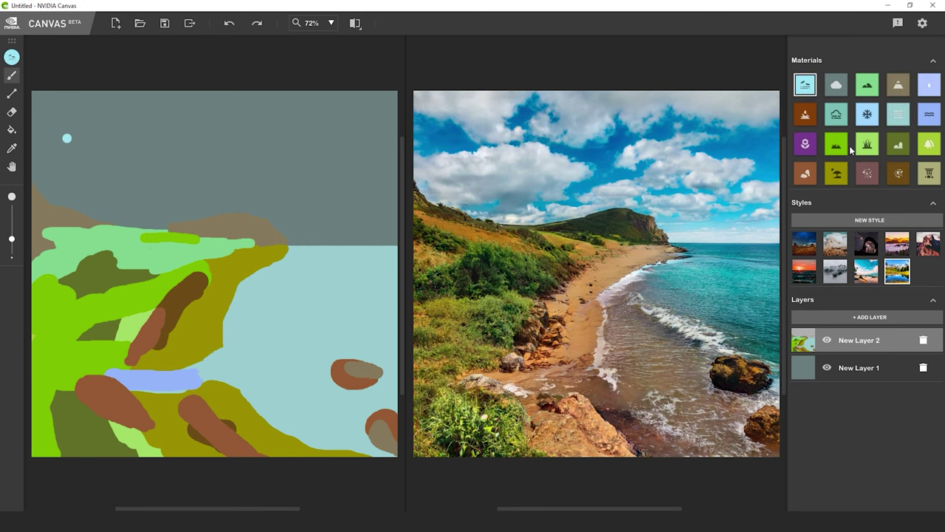
Paint bright-green grass and tree strokes on the headland, and add trees over the left hillside and left edge
left_click(839, 146)
mouse_move(225, 234)
left_mouse_down()
mouse_move(244, 233)
mouse_move(211, 238)
mouse_move(252, 215)
left_mouse_up()
left_click(867, 145)
left_click(929, 144)
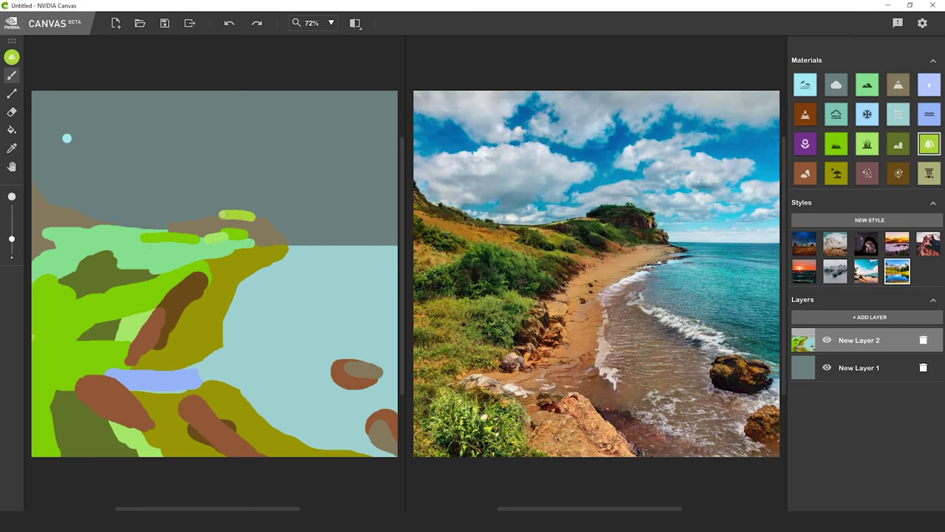
left_click_drag(92, 271, 87, 258)
mouse_move(37, 371)
left_mouse_down()
mouse_move(48, 358)
mouse_move(37, 347)
left_mouse_up()
left_click(898, 144)
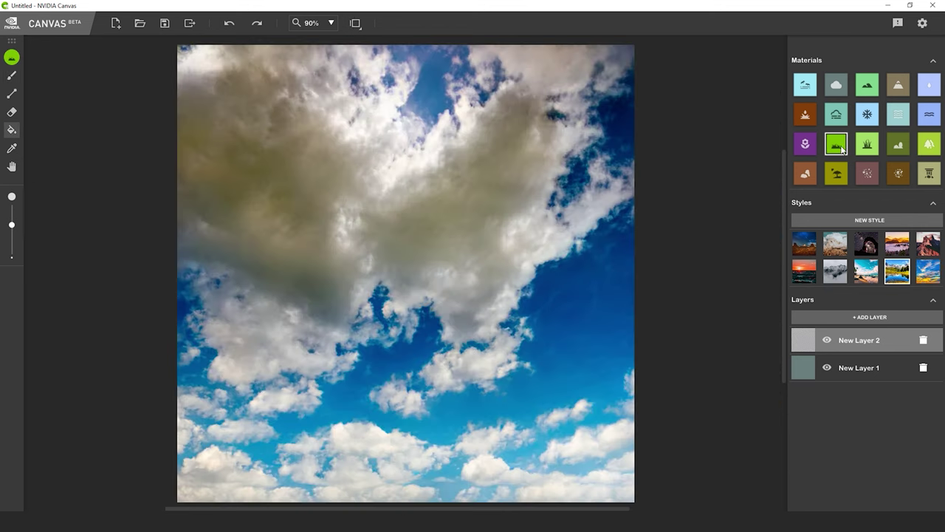
Paint a bright-green grass meadow around the pond in the lower scene and start a pale-green hill strip on the horizon
left_click(11, 75)
mouse_move(179, 361)
left_mouse_down()
mouse_move(639, 349)
mouse_move(203, 349)
mouse_move(605, 377)
mouse_move(184, 483)
mouse_move(276, 502)
mouse_move(219, 458)
mouse_move(631, 387)
mouse_move(653, 320)
mouse_move(573, 348)
left_mouse_up()
left_click(867, 84)
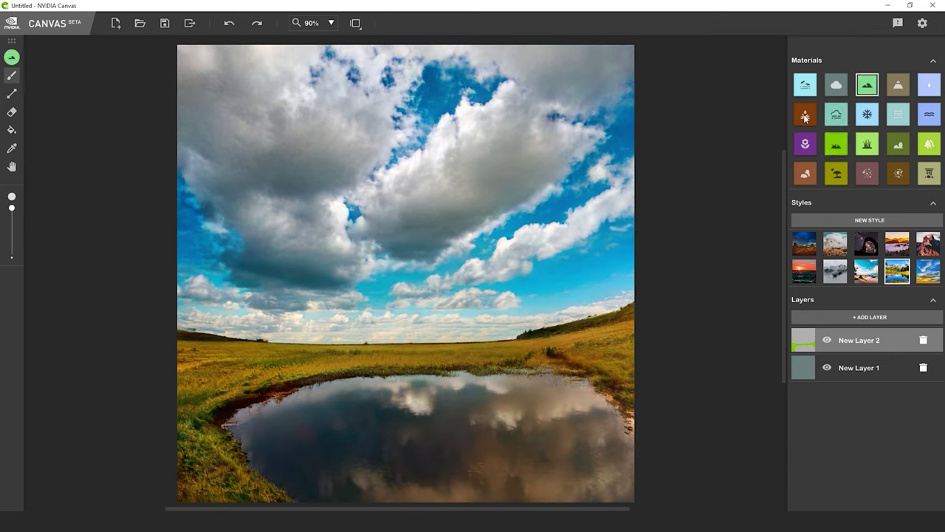
mouse_move(249, 337)
left_mouse_down()
mouse_move(169, 302)
mouse_move(202, 296)
mouse_move(331, 338)
mouse_move(378, 342)
left_mouse_up()
Reduce the brush size and build up a hill slope on the left horizon with the hill material
left_click(898, 84)
left_click(867, 83)
left_click_drag(12, 208, 12, 234)
left_click_drag(371, 341, 266, 330)
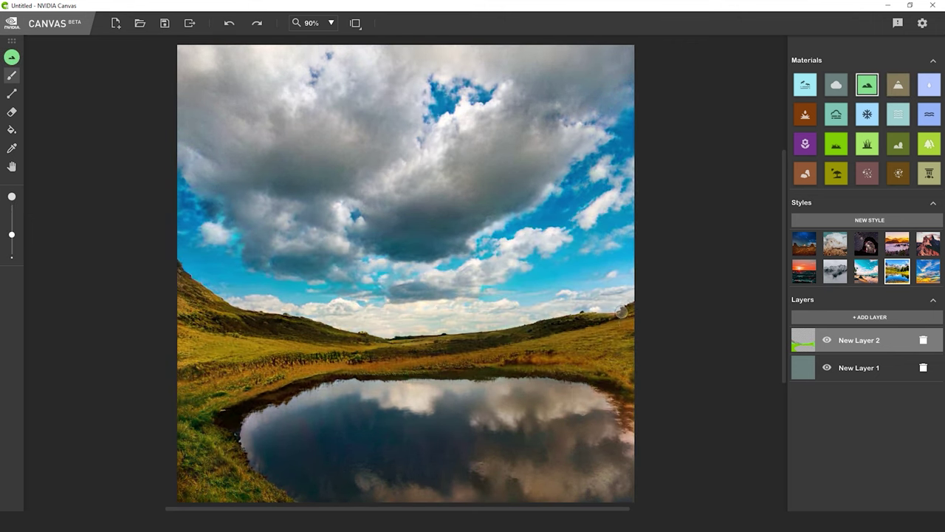
Paint a rocky ridge on the right slope and add reddish-brown stone to the left hillside
mouse_move(514, 322)
left_mouse_down()
mouse_move(632, 294)
mouse_move(534, 314)
left_mouse_up()
left_click(867, 85)
left_click(806, 173)
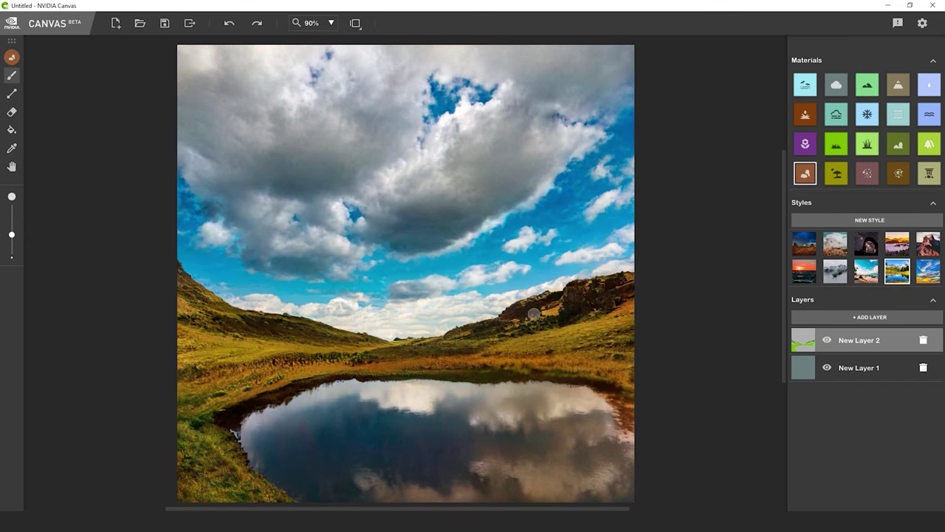
left_click_drag(187, 329, 217, 345)
Line the pond's left and right banks with olive sand and brown dirt
left_click(836, 173)
mouse_move(624, 395)
left_mouse_down()
mouse_move(568, 377)
mouse_move(462, 374)
mouse_move(247, 444)
left_mouse_up()
left_click(805, 114)
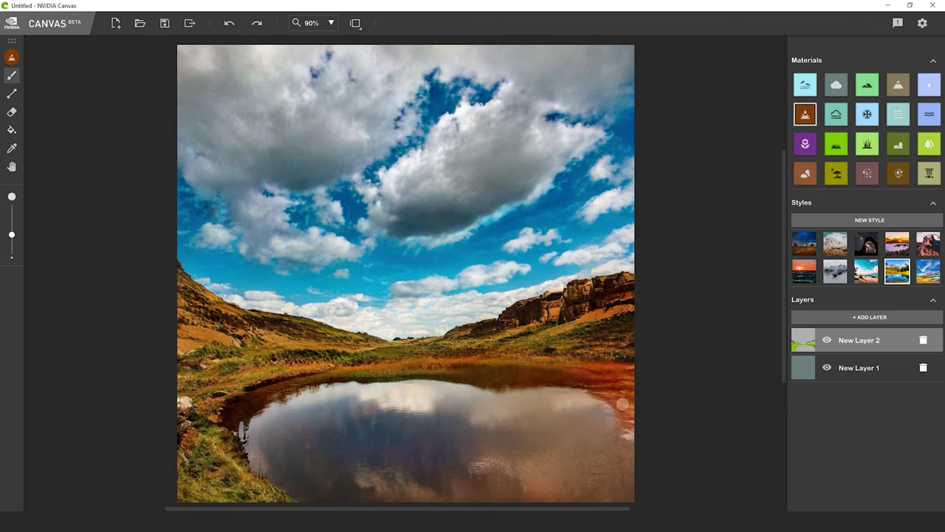
left_click_drag(625, 370, 640, 468)
left_click_drag(248, 485, 195, 413)
Paint purple flower material on the right and left banks of the pond
left_click(805, 144)
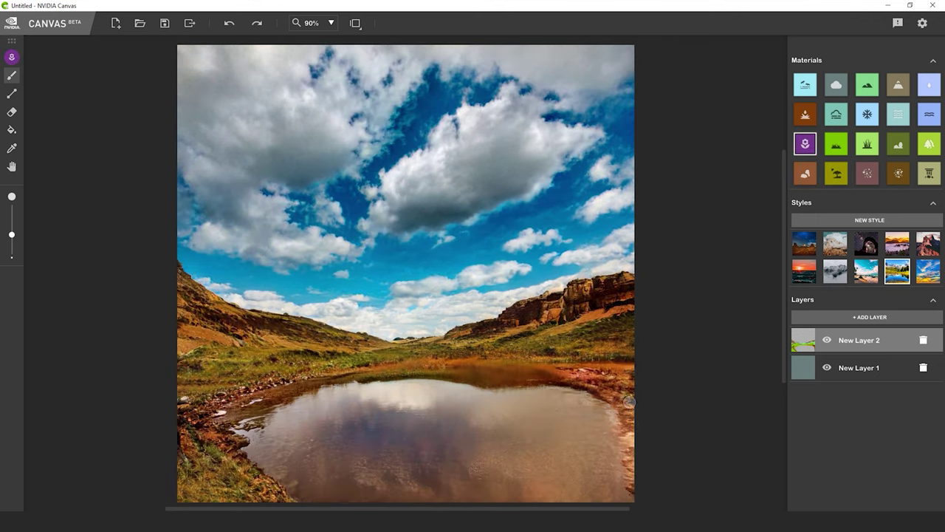
left_click_drag(621, 402, 625, 389)
left_click_drag(193, 411, 175, 357)
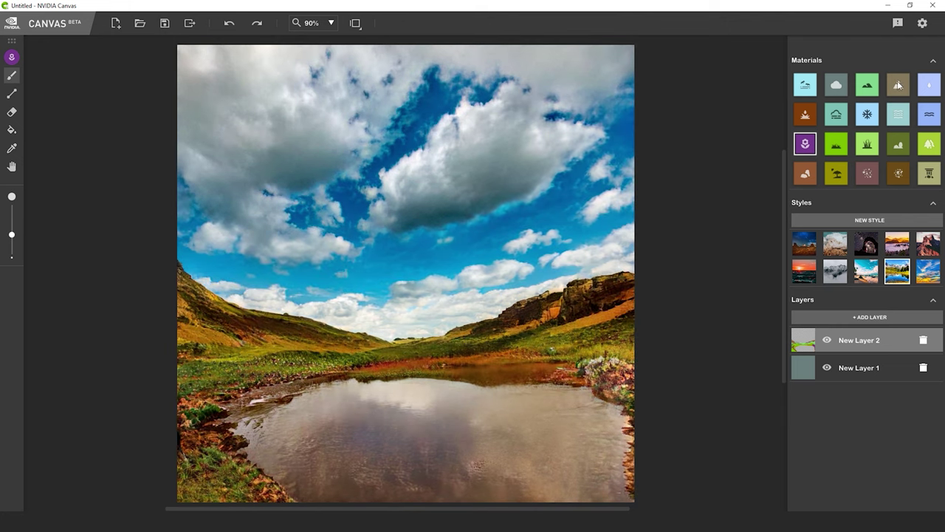
Build a large rocky mass along the left horizon with the mountain and stone materials
left_click(899, 85)
mouse_move(362, 319)
left_mouse_down()
mouse_move(321, 297)
mouse_move(269, 298)
mouse_move(347, 284)
mouse_move(325, 292)
mouse_move(369, 325)
mouse_move(303, 318)
left_mouse_up()
left_click(807, 177)
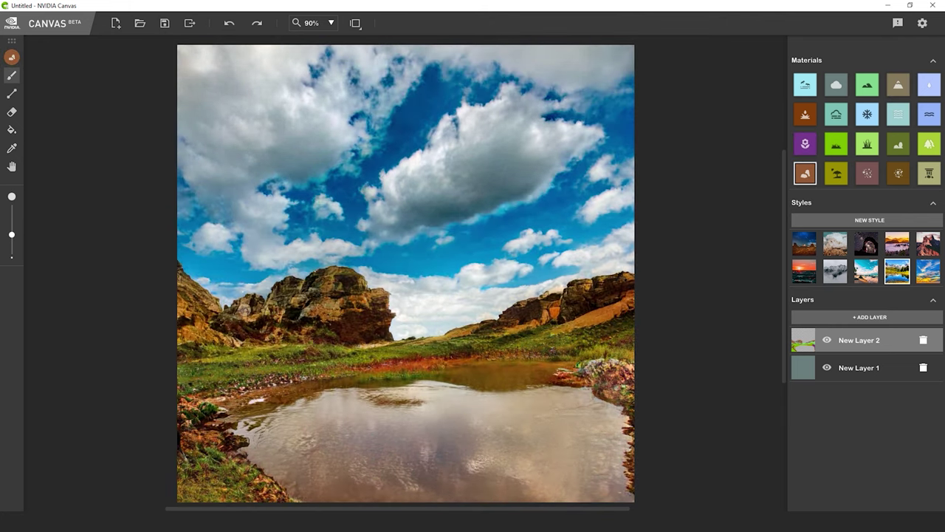
left_click(898, 85)
left_click_drag(327, 288, 212, 290)
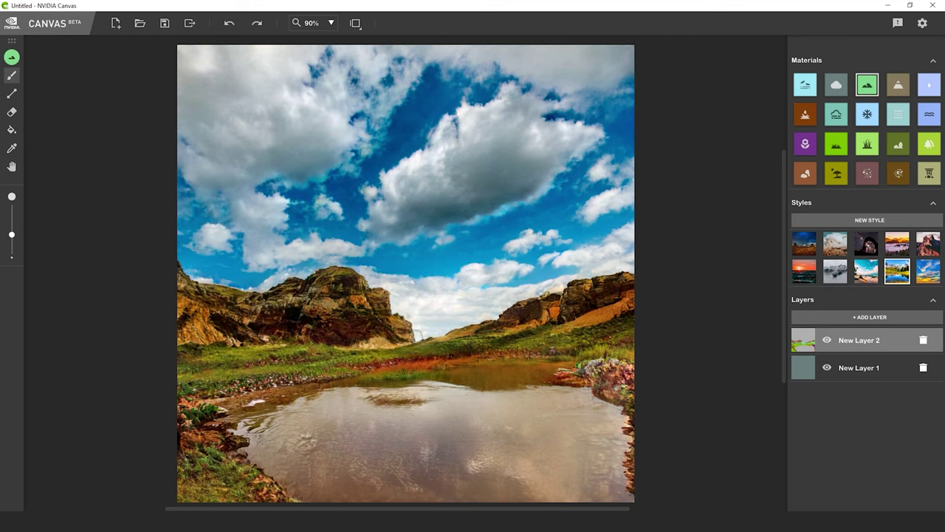
Cover the left rocky mass with hill material and paint trees along the right ridge and the valley gap
mouse_move(392, 313)
left_mouse_down()
mouse_move(317, 284)
mouse_move(235, 281)
mouse_move(295, 287)
mouse_move(316, 333)
mouse_move(186, 315)
left_mouse_up()
left_click(923, 144)
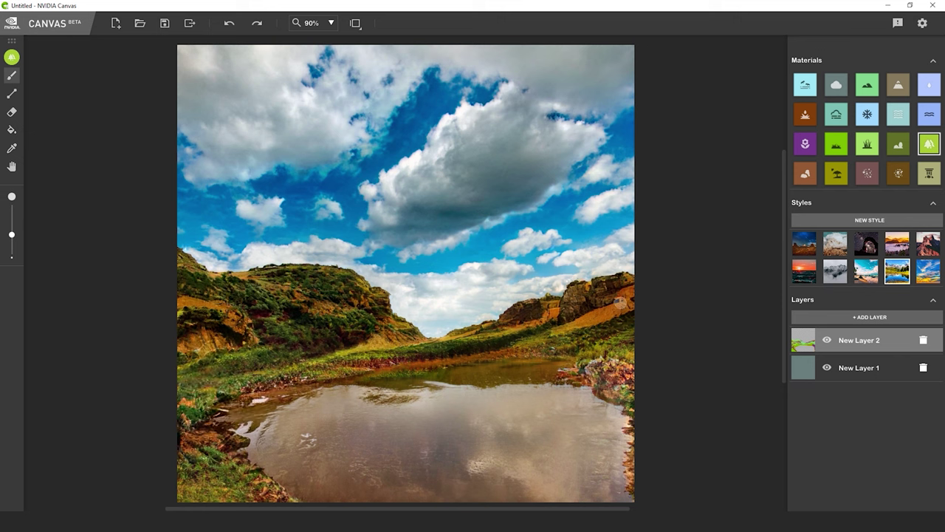
left_click_drag(622, 303, 510, 320)
mouse_move(445, 334)
left_mouse_down()
mouse_move(491, 326)
mouse_move(414, 335)
left_mouse_up()
left_click(898, 144)
mouse_move(493, 452)
left_mouse_down()
mouse_move(473, 458)
mouse_move(480, 451)
mouse_move(508, 499)
left_mouse_up()
left_click(806, 145)
key("ctrl+z")
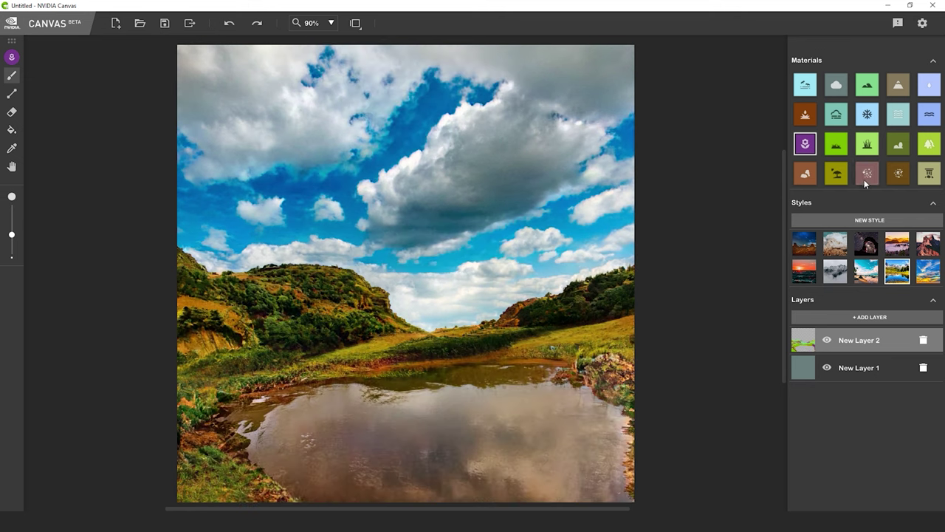
Extend bright-green grass into the pond's far edge and repaint the pond surface with blue water
mouse_move(447, 367)
left_mouse_down()
mouse_move(520, 361)
mouse_move(372, 377)
left_mouse_up()
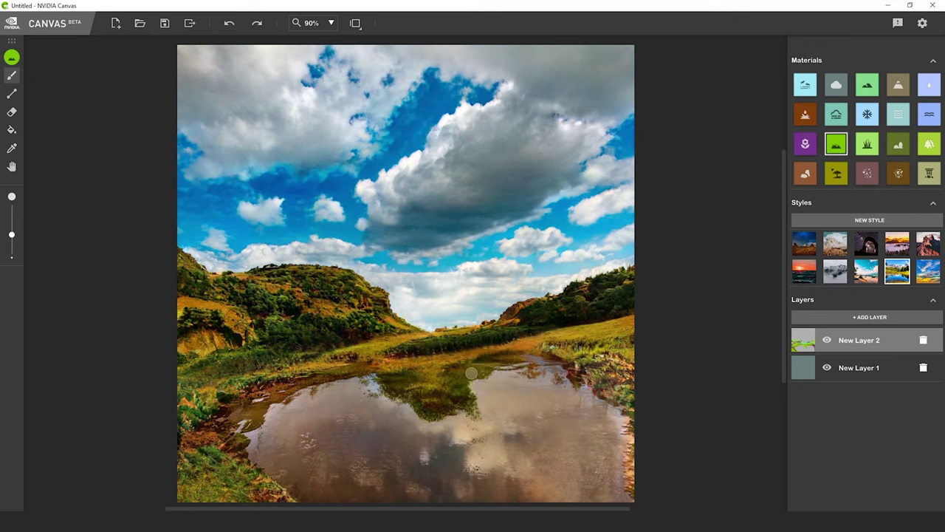
left_click(928, 116)
mouse_move(473, 402)
left_mouse_down()
mouse_move(510, 432)
mouse_move(458, 443)
mouse_move(494, 488)
mouse_move(512, 483)
left_mouse_up()
Raise the right ridge and left hillside with mountain material, and cover the slopes with hill and grass materials
left_click(898, 85)
mouse_move(606, 288)
left_mouse_down()
mouse_move(639, 236)
mouse_move(591, 281)
mouse_move(540, 304)
left_mouse_up()
mouse_move(240, 269)
left_mouse_down()
mouse_move(169, 237)
mouse_move(340, 314)
mouse_move(296, 318)
mouse_move(219, 438)
left_mouse_up()
left_click(867, 85)
left_click(836, 144)
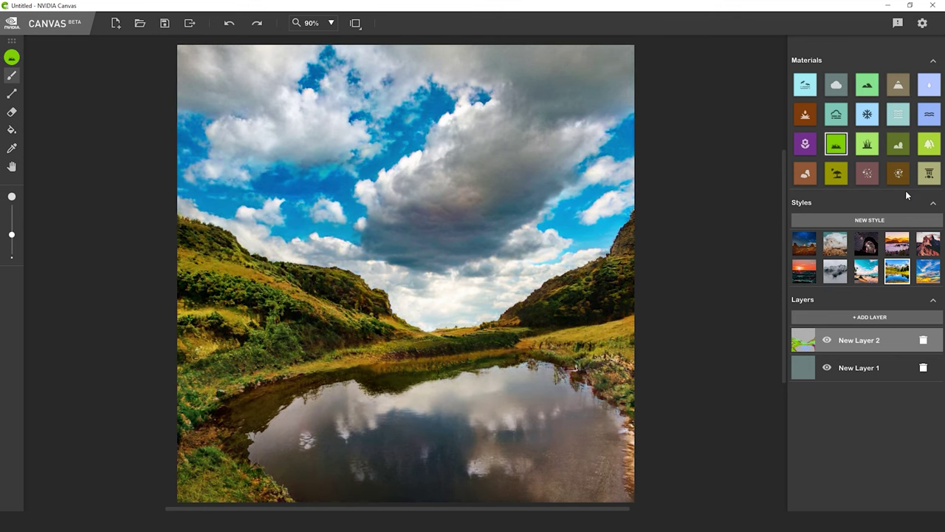
Cover both banks of the pond with tall grass and switch to the purple flower material
left_click(867, 144)
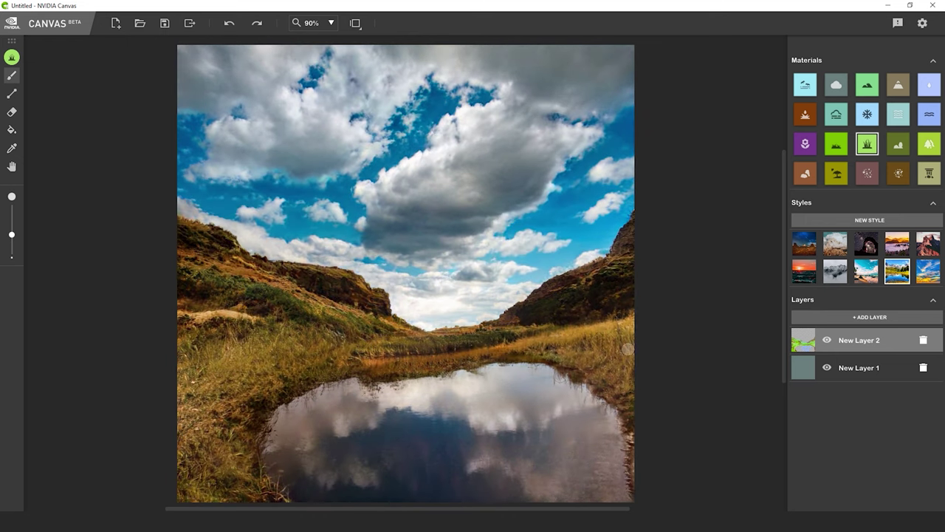
left_click(805, 144)
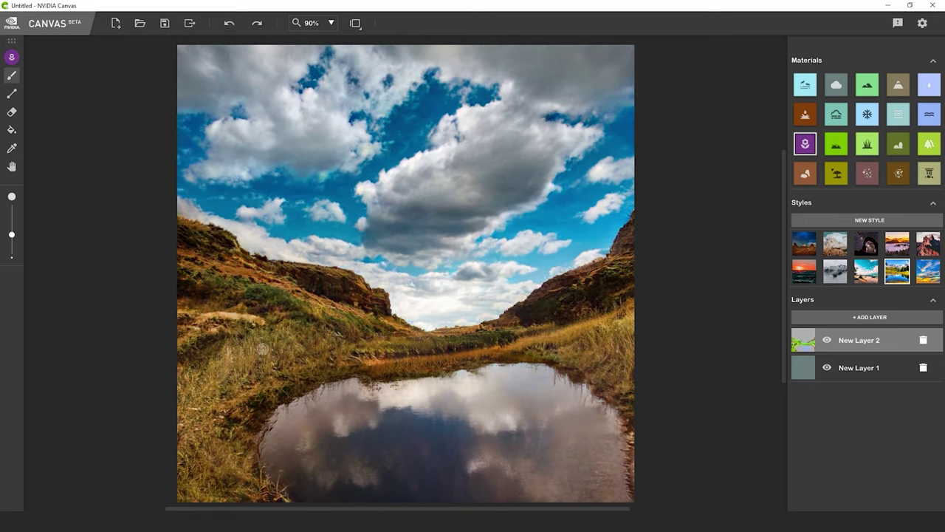